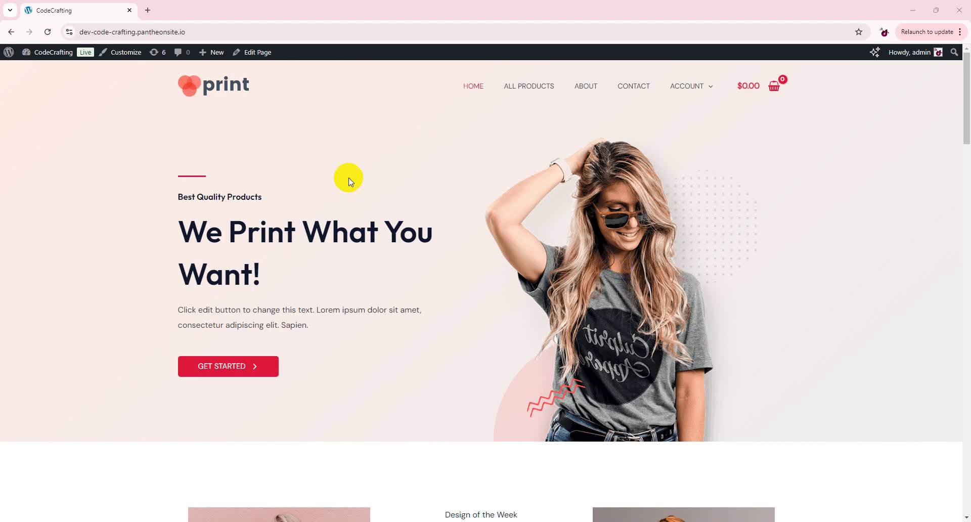
# Open the site's admin dashboard and search for "category ajax" among the new plugins available to add.
pyautogui.moveTo(70, 55)
pyautogui.click(84, 101)
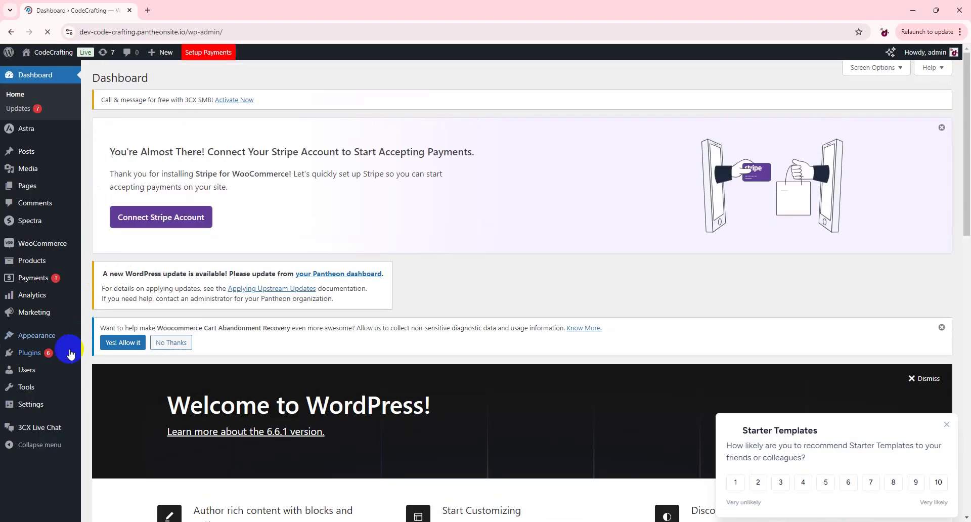
pyautogui.click(45, 353)
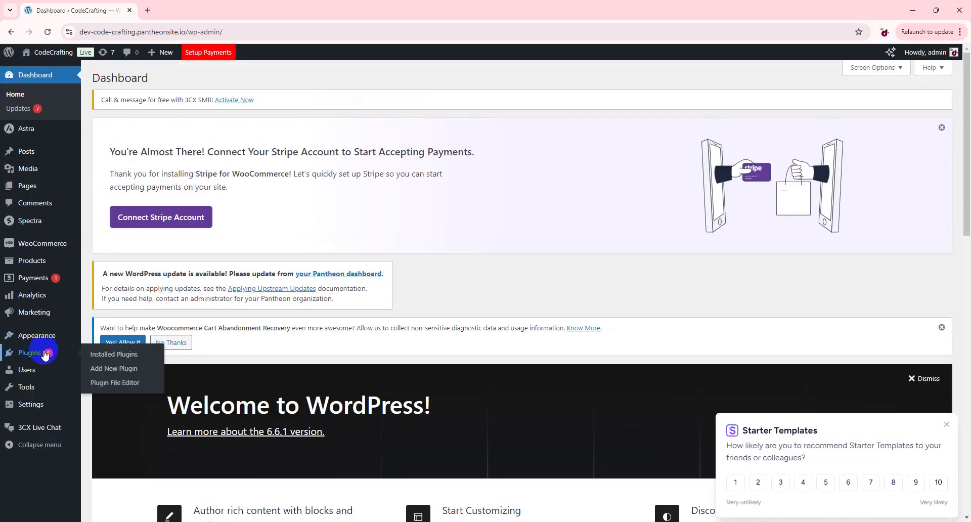
pyautogui.click(118, 360)
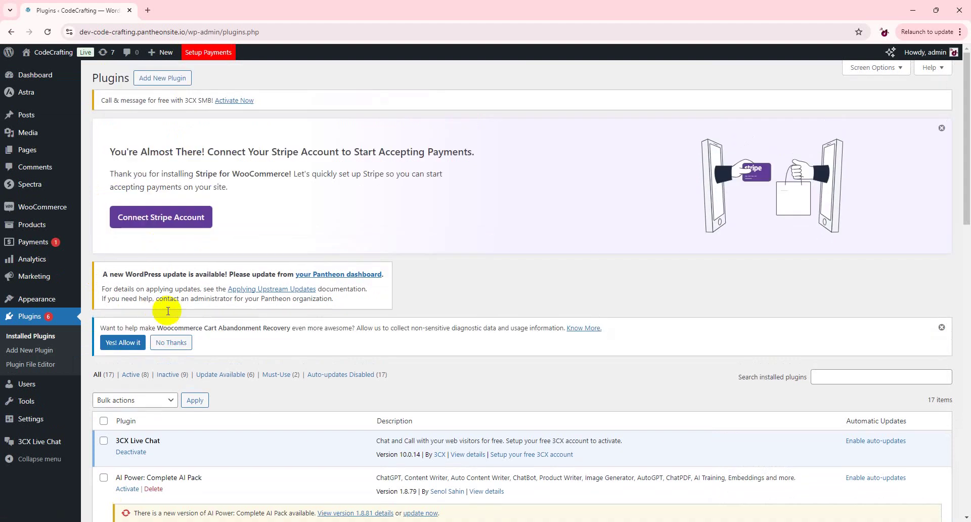
pyautogui.click(162, 78)
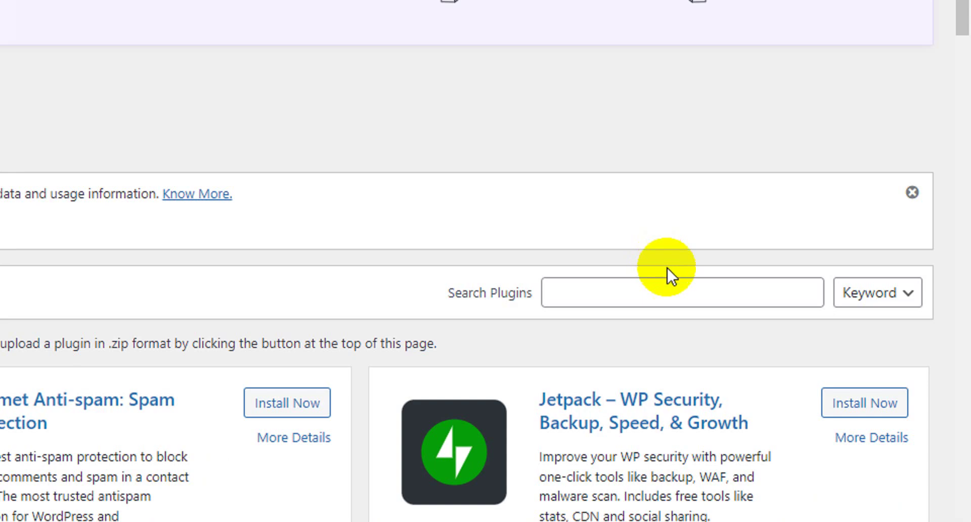
pyautogui.click(800, 405)
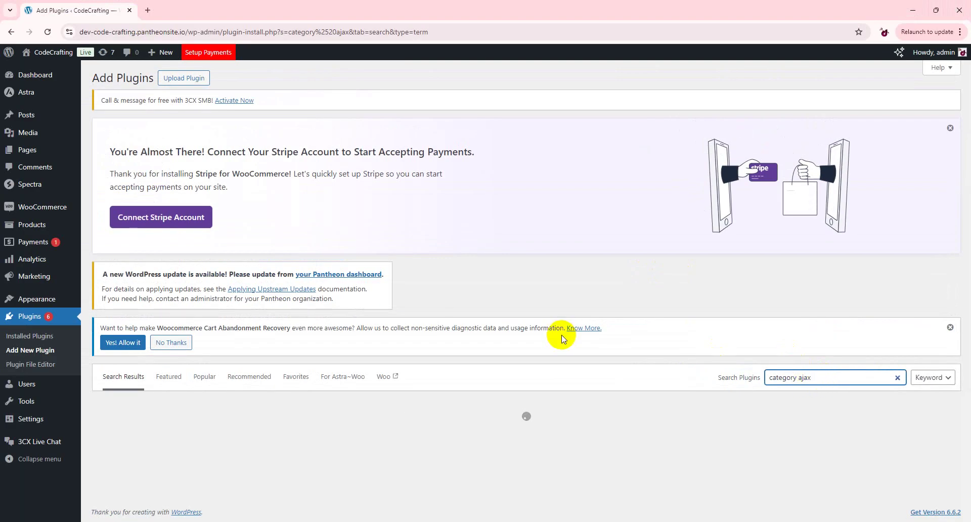
# Install and activate the Category Ajax Filter plugin and locate its entry among the installed plugins.
pyautogui.scroll(-3, 559, 336)
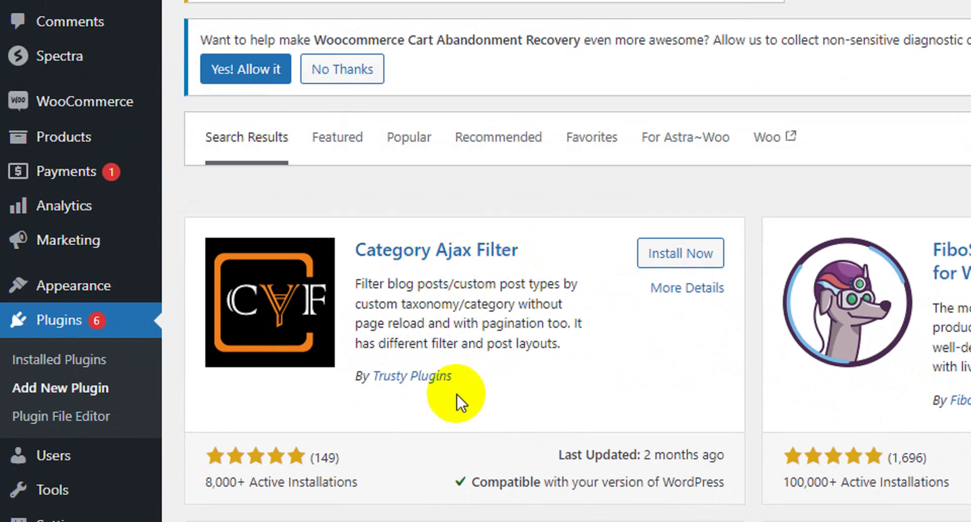
pyautogui.click(694, 255)
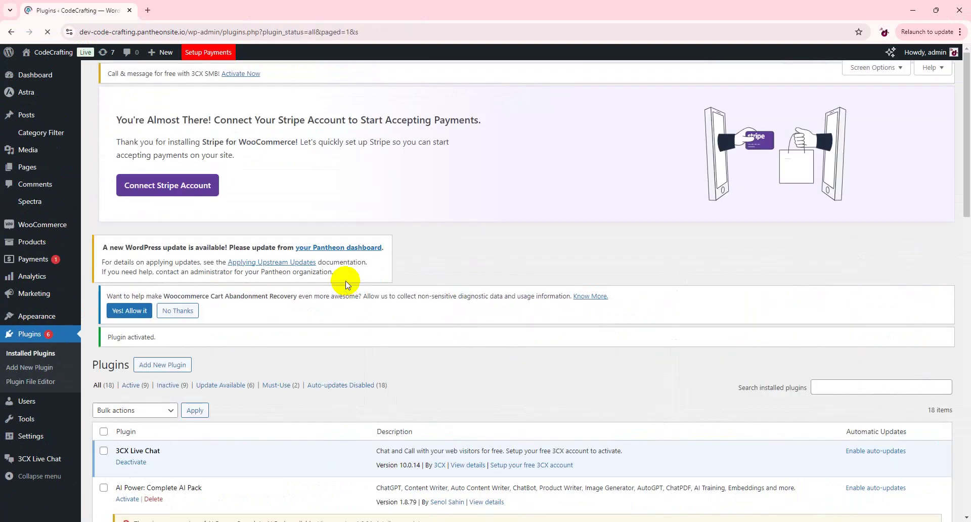
pyautogui.scroll(-6, 110, 360)
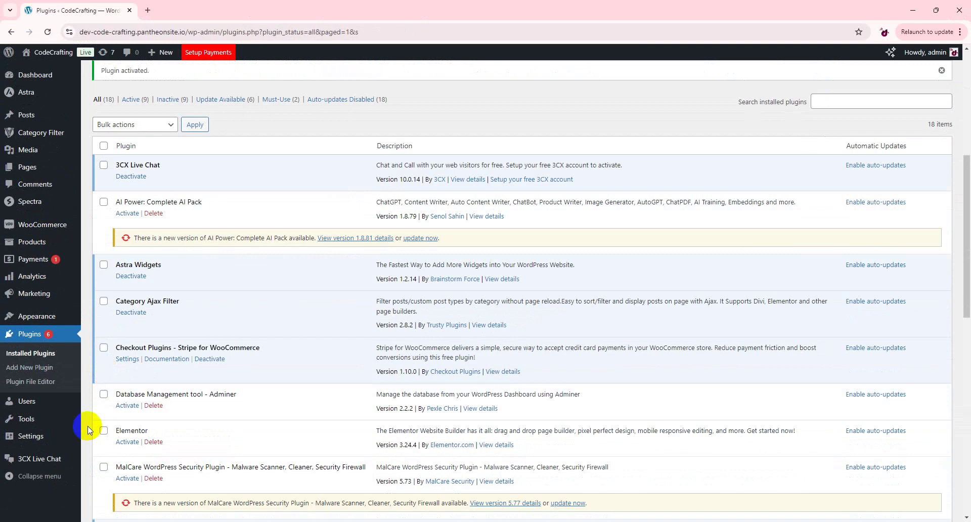
pyautogui.doubleClick(143, 302)
pyautogui.tripleClick(143, 302)
pyautogui.moveTo(63, 434)
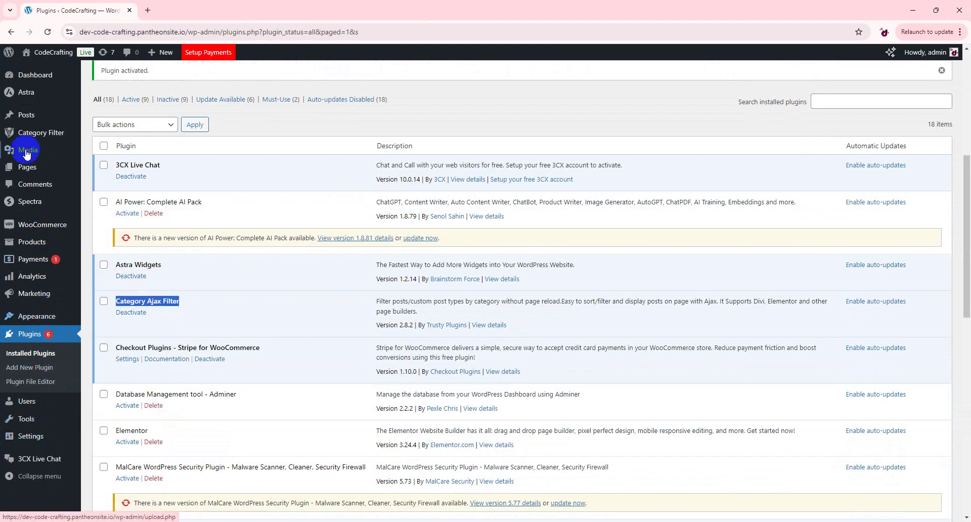
# Create a new Category Filter post and title it "Category Filter".
pyautogui.moveTo(41, 132)
pyautogui.click(113, 135)
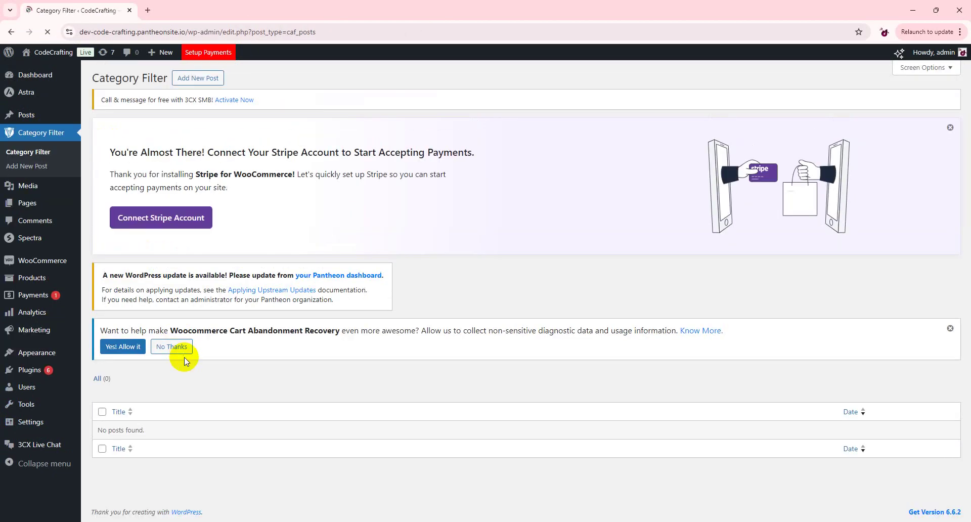
pyautogui.click(198, 78)
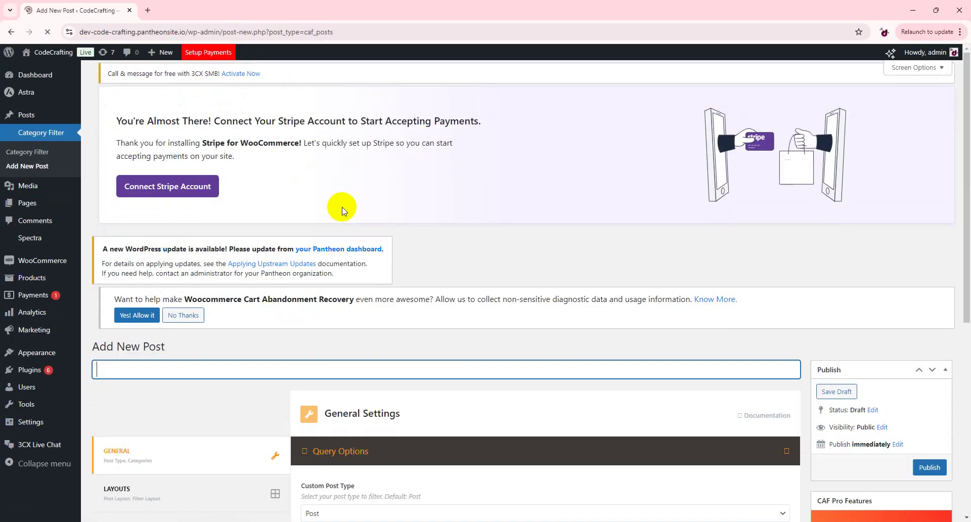
pyautogui.scroll(-3, 336, 216)
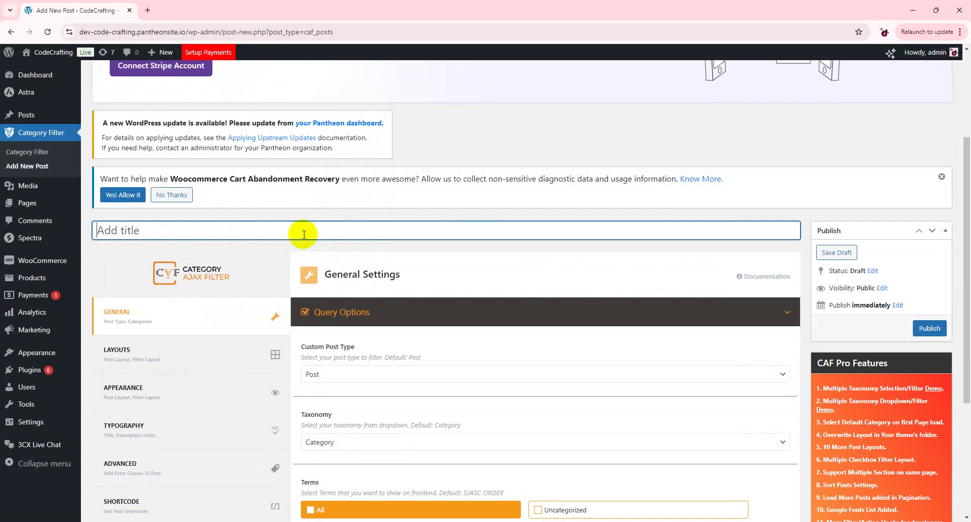
pyautogui.write('Category Filter')
# Set the filter's custom post type to Product and its taxonomy to Product_cat.
pyautogui.scroll(-3, 306, 251)
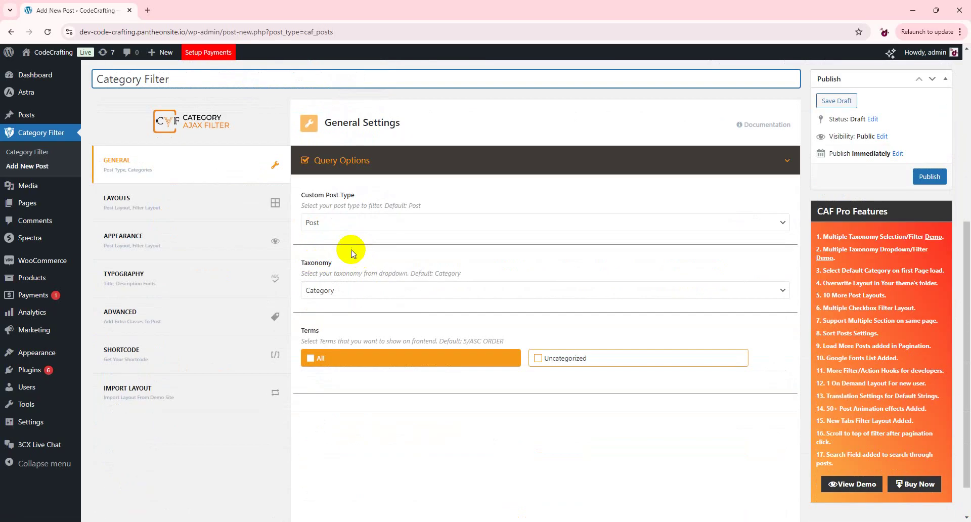
pyautogui.click(347, 223)
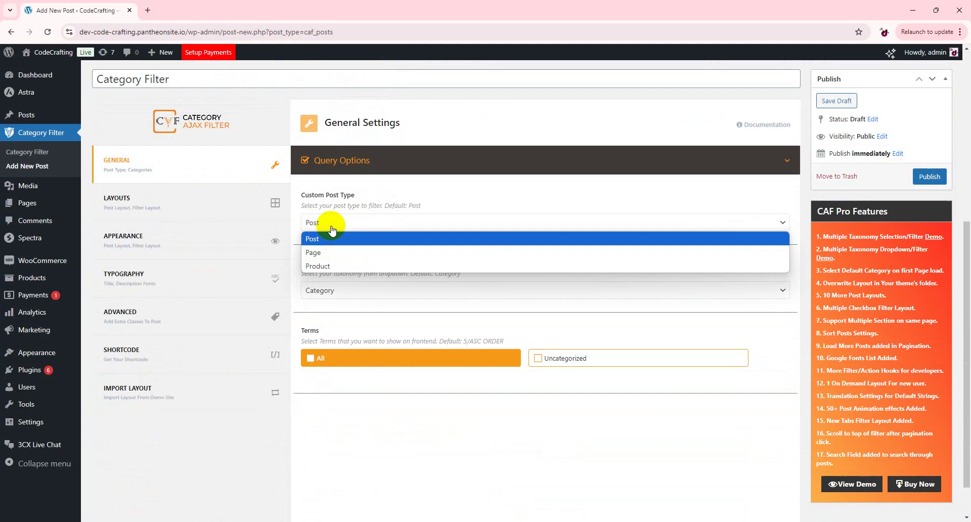
pyautogui.click(318, 266)
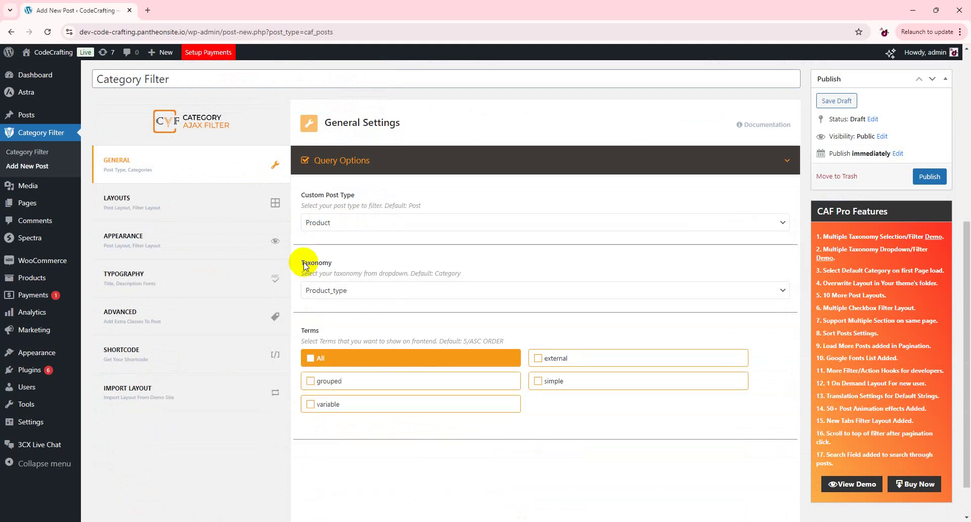
pyautogui.click(331, 291)
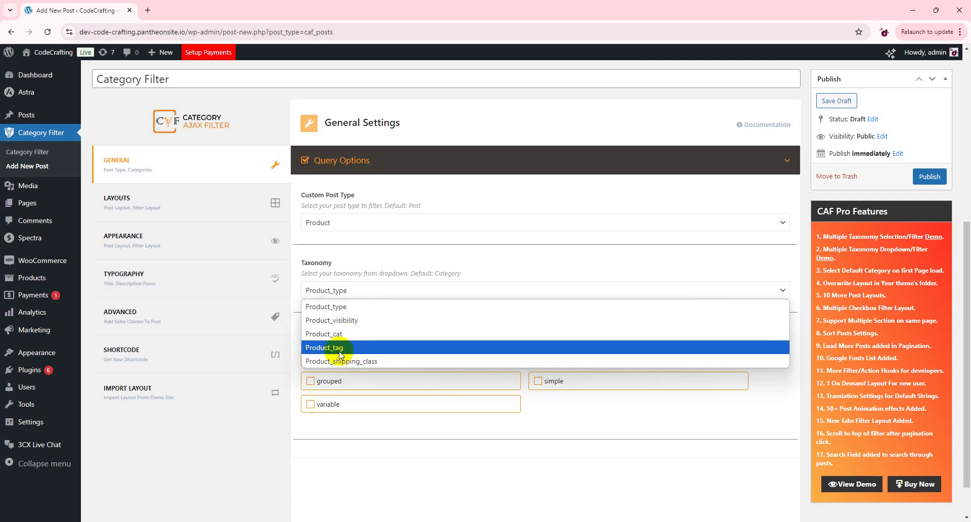
pyautogui.click(332, 334)
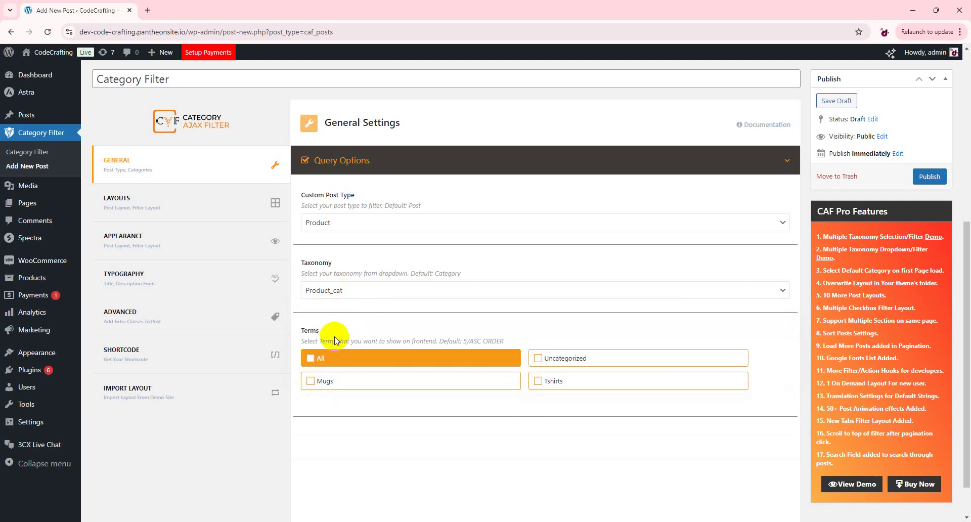
# Include all product category terms in the filter and publish the filter post.
pyautogui.scroll(-1, 342, 335)
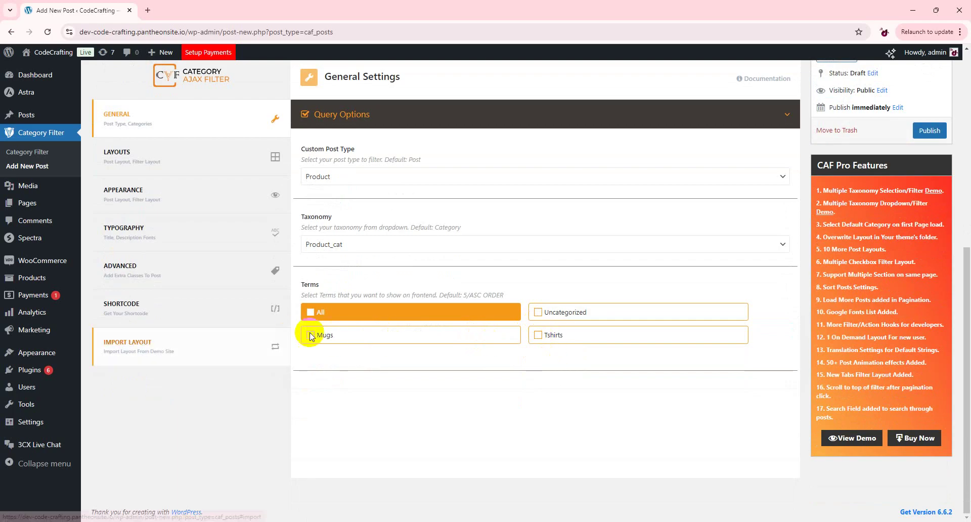
pyautogui.click(305, 311)
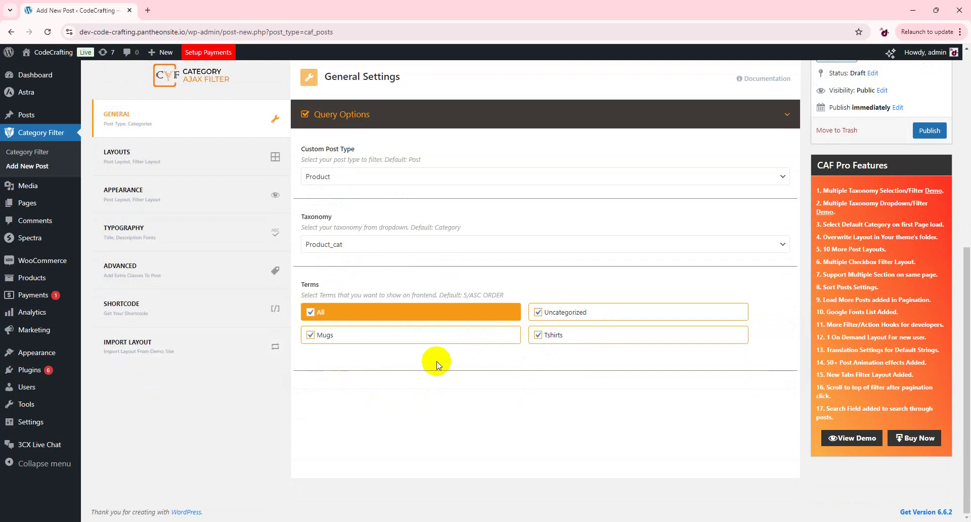
pyautogui.scroll(6, 624, 275)
pyautogui.scroll(-3, 759, 284)
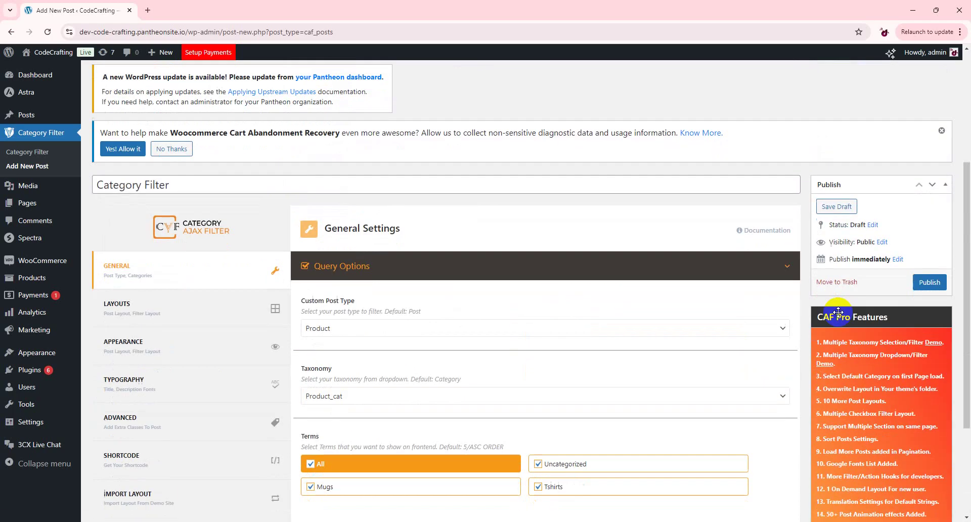
pyautogui.click(930, 283)
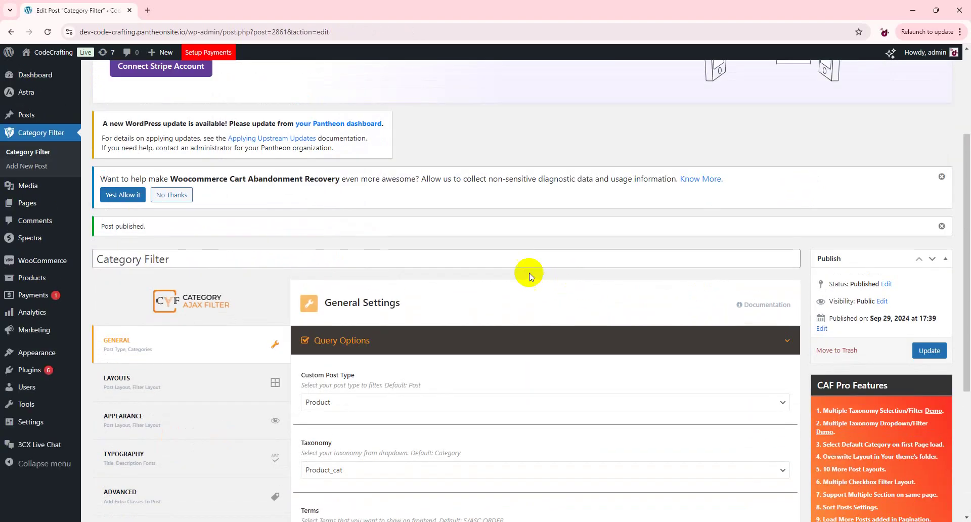
# Set the category filter design to Sidebar Filter in the filter layout settings.
pyautogui.scroll(-3, 529, 271)
pyautogui.click(159, 238)
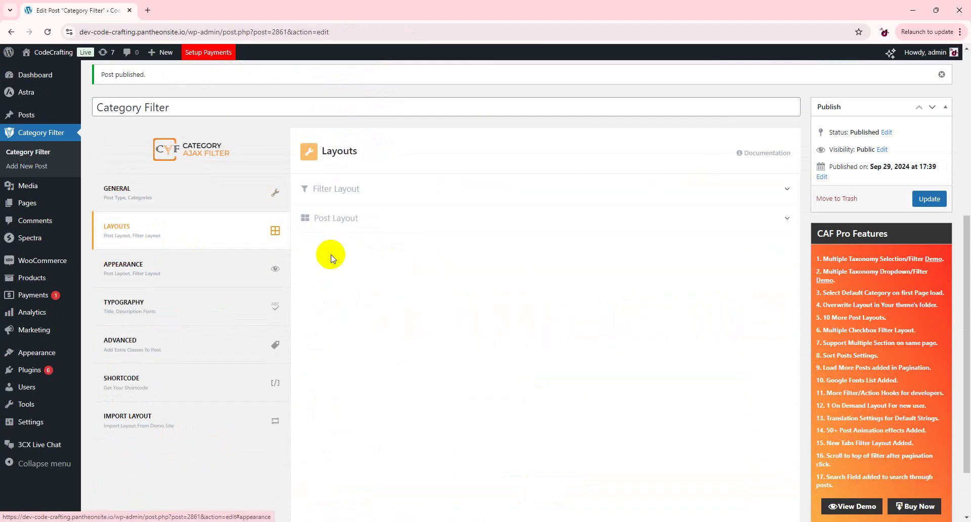
pyautogui.click(335, 190)
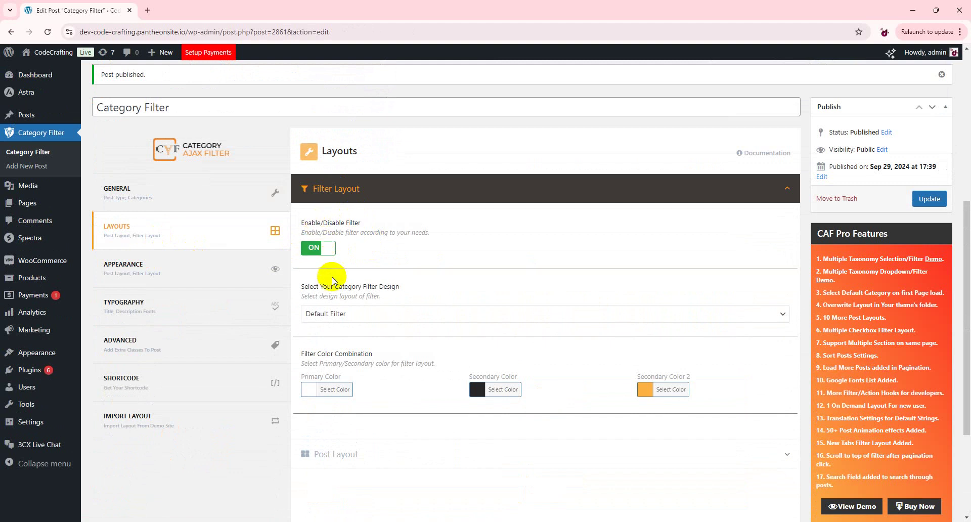
pyautogui.scroll(-3, 336, 277)
pyautogui.click(381, 166)
pyautogui.click(368, 193)
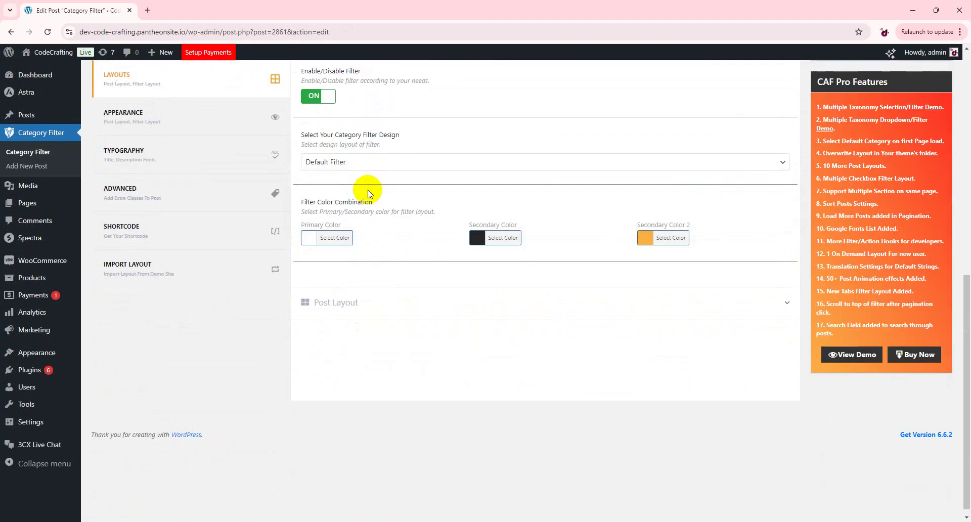
pyautogui.click(372, 160)
pyautogui.click(359, 206)
pyautogui.scroll(3, 375, 208)
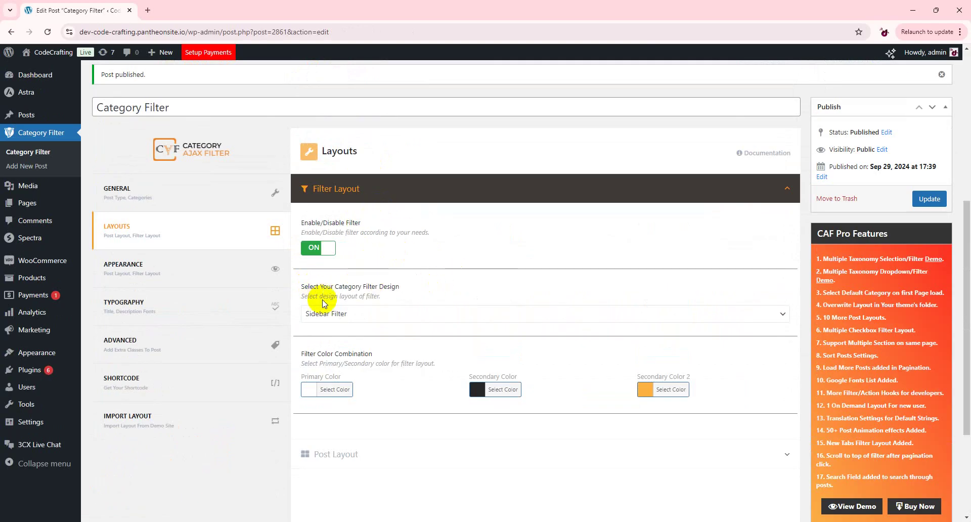
# Examine the filter's Appearance options for section background, post elements, post link, pagination and post animation.
pyautogui.scroll(-3, 451, 325)
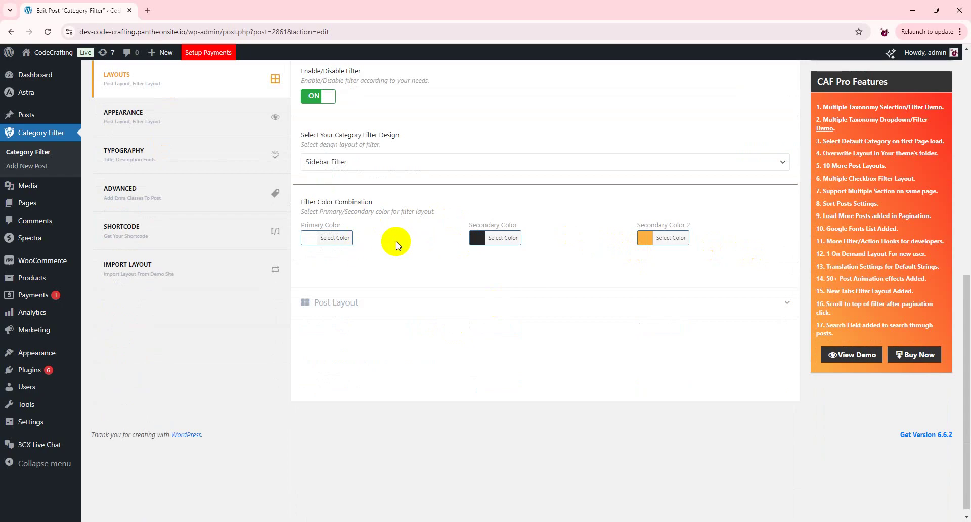
pyautogui.click(161, 132)
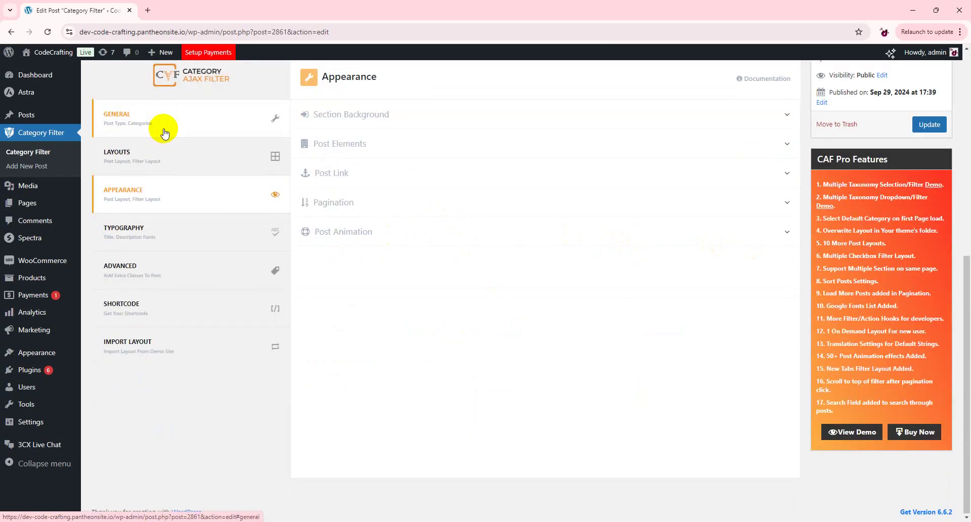
pyautogui.click(402, 124)
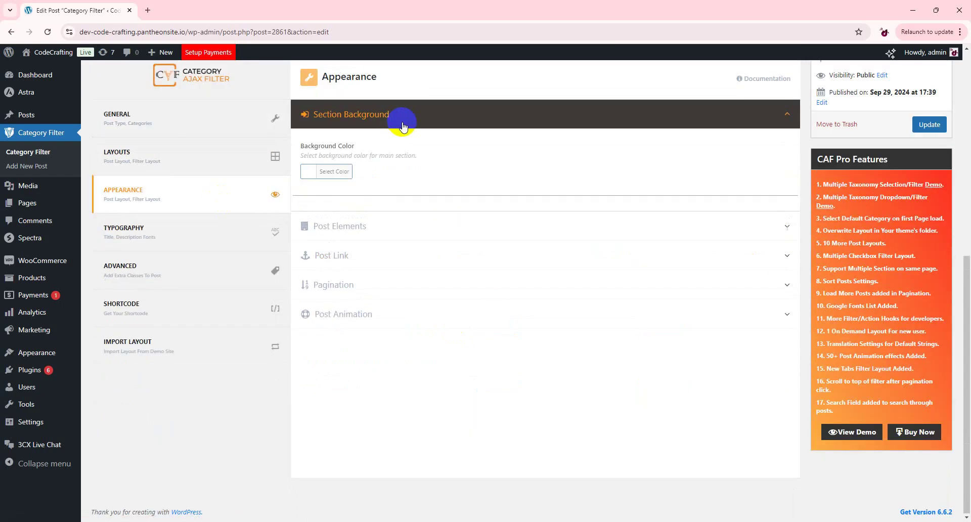
pyautogui.click(369, 232)
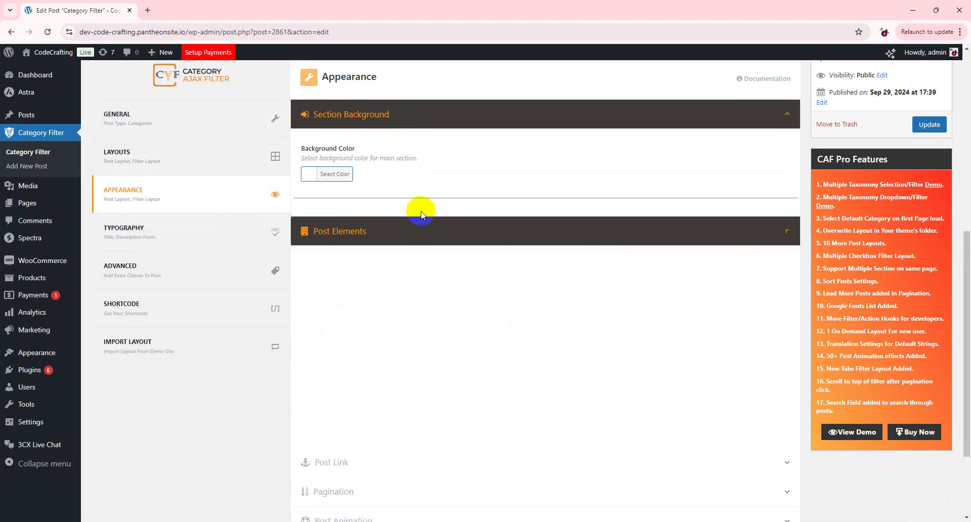
pyautogui.scroll(-3, 420, 214)
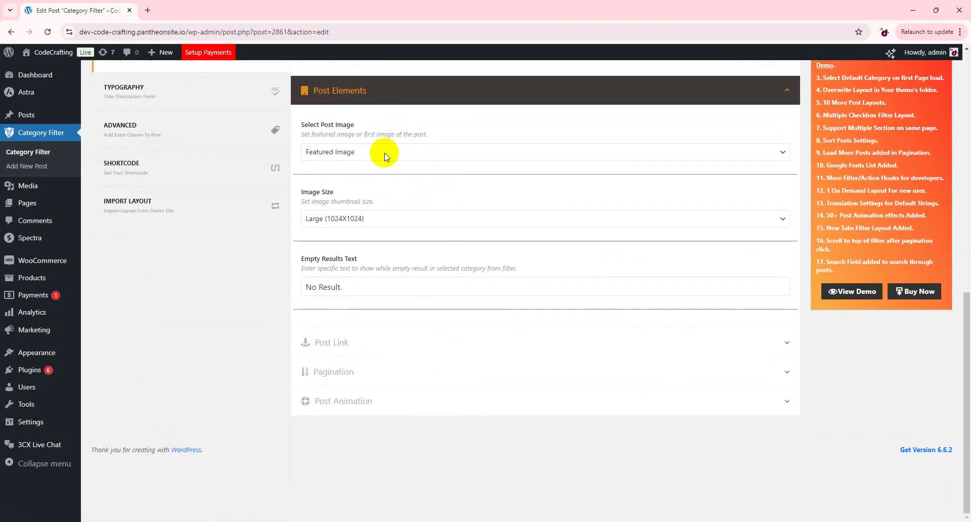
pyautogui.click(347, 338)
pyautogui.scroll(-2, 404, 268)
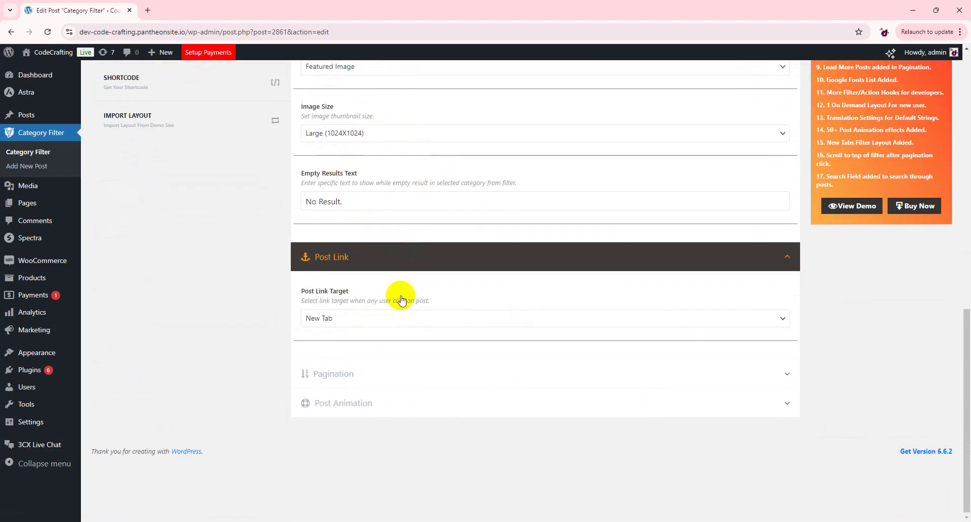
pyautogui.click(347, 373)
pyautogui.scroll(-2, 404, 329)
pyautogui.click(346, 445)
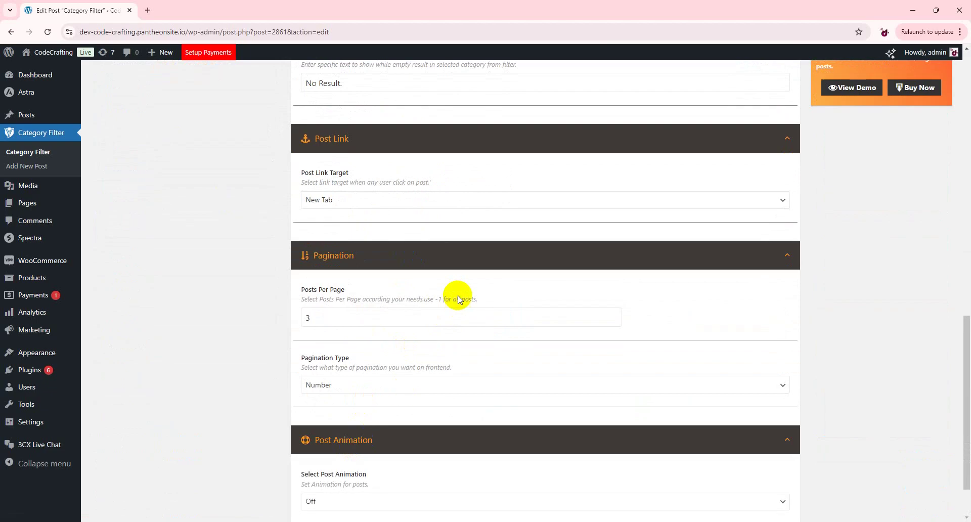
pyautogui.scroll(-1, 455, 296)
pyautogui.scroll(10, 453, 297)
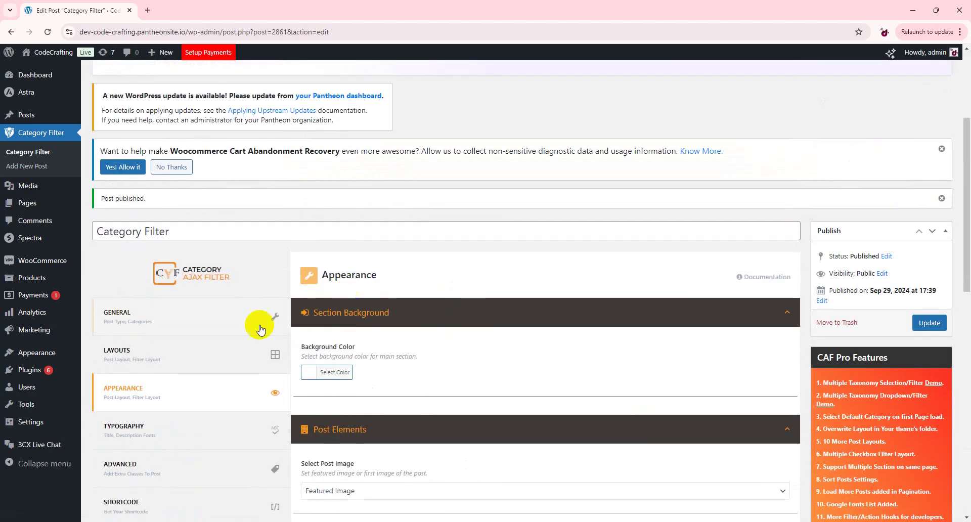
# View the filter's Typography settings and its Advanced settings.
pyautogui.scroll(-3, 261, 329)
pyautogui.click(152, 271)
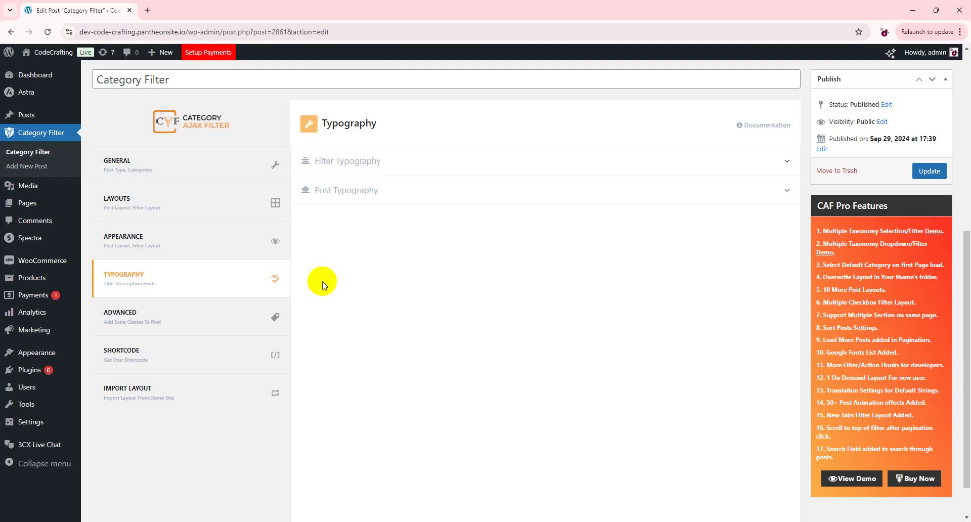
pyautogui.click(167, 308)
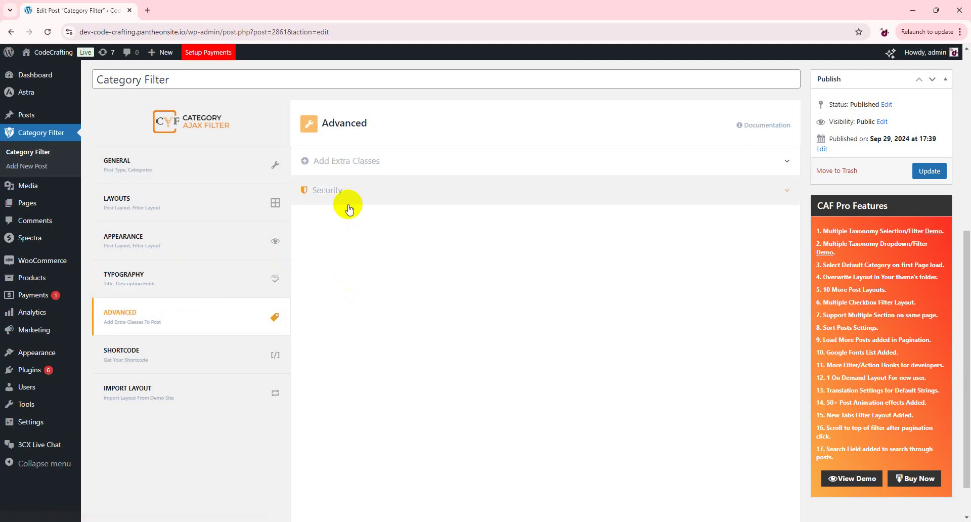
# Copy the filter's page/post shortcode [caf_filter id='2861'] from its Shortcode settings.
pyautogui.click(197, 351)
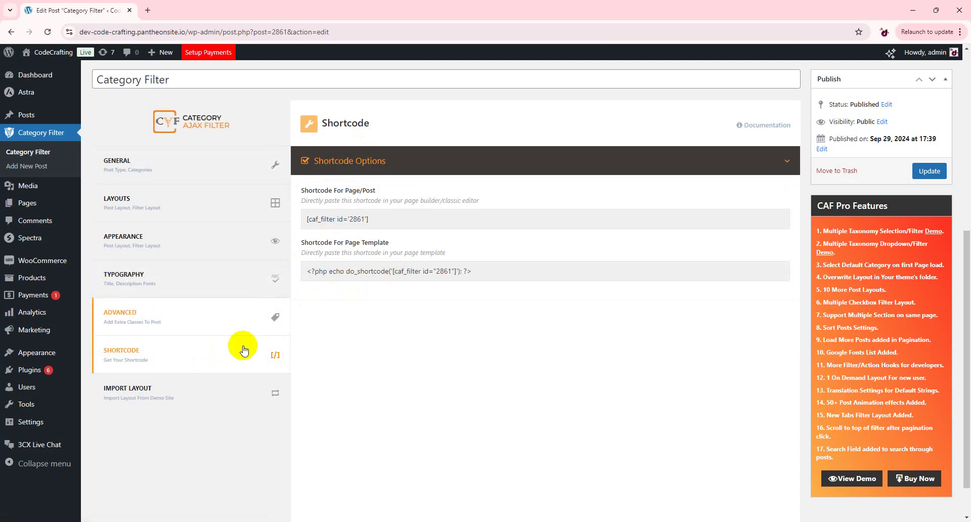
pyautogui.click(339, 221)
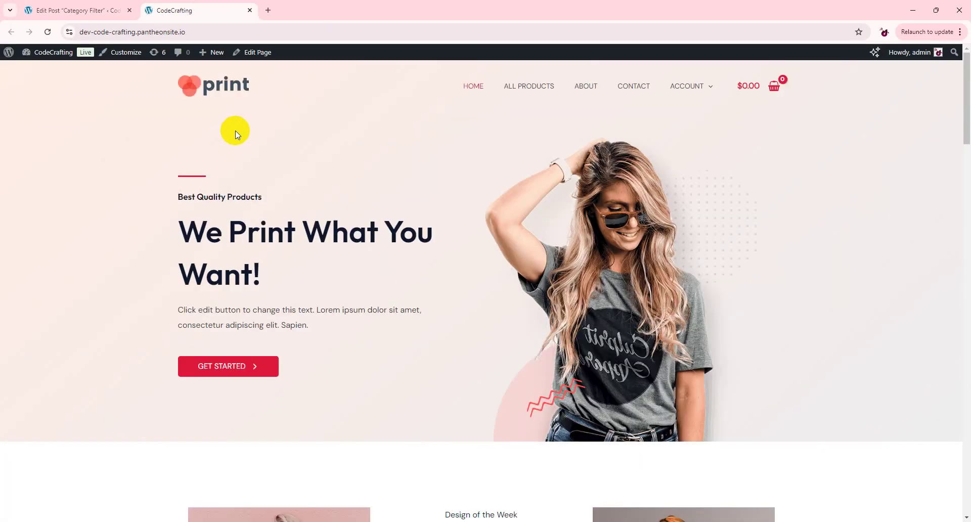
# Open the site's Home page for editing and look through its content for the featured products section.
pyautogui.click(261, 60)
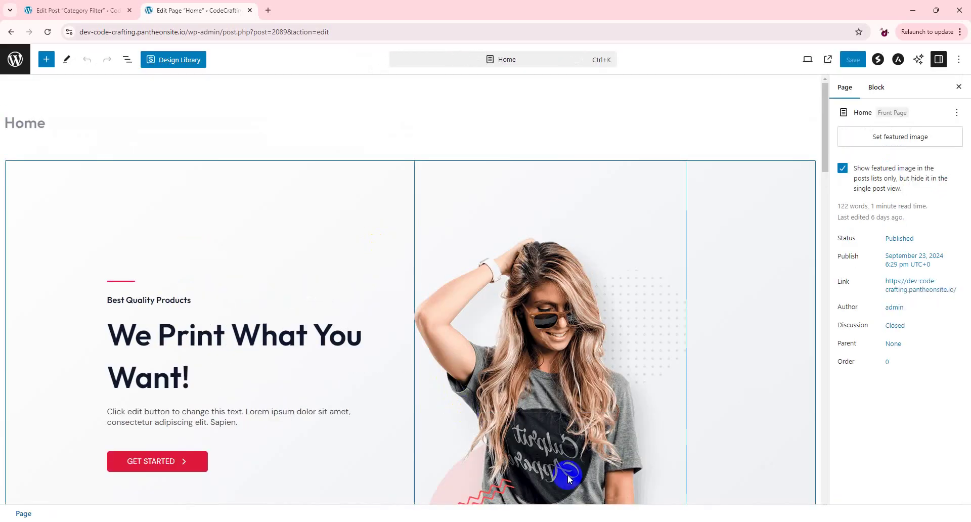
pyautogui.scroll(-6, 434, 410)
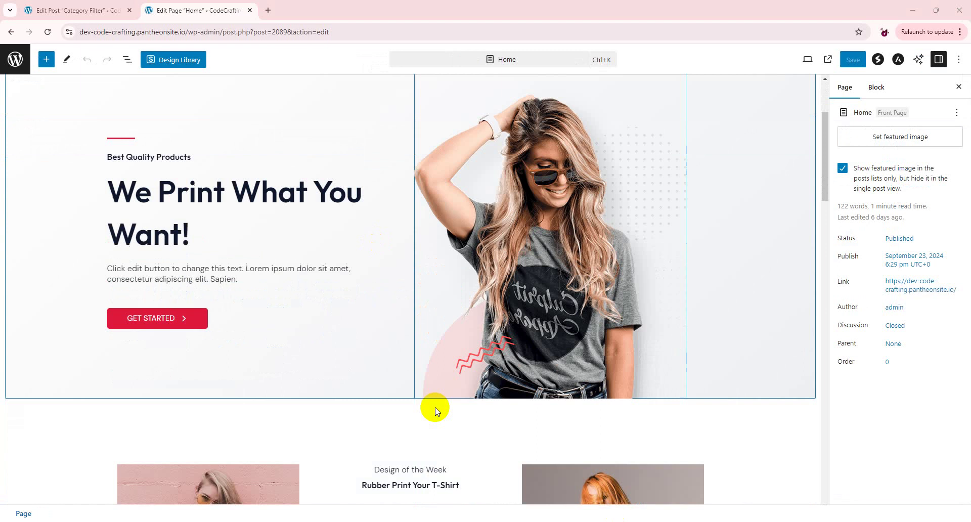
pyautogui.scroll(-13, 433, 392)
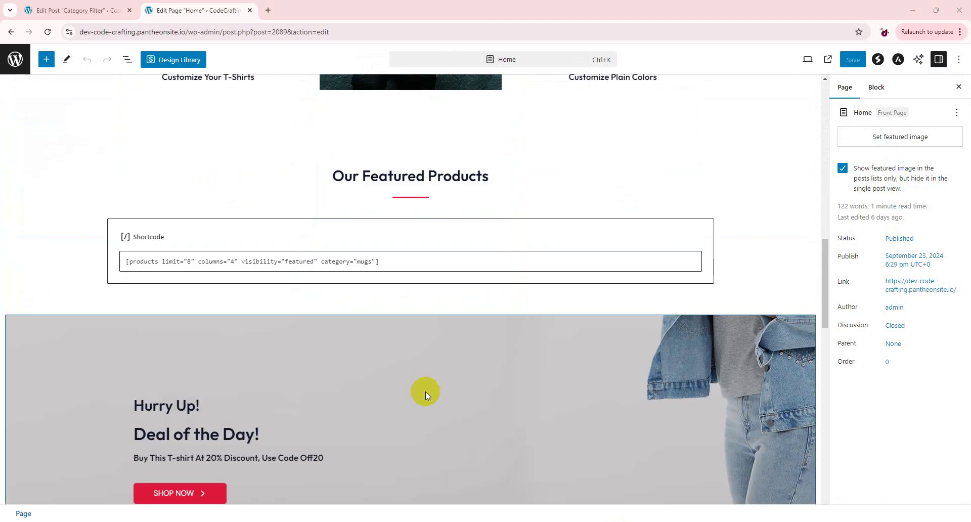
pyautogui.scroll(20, 426, 391)
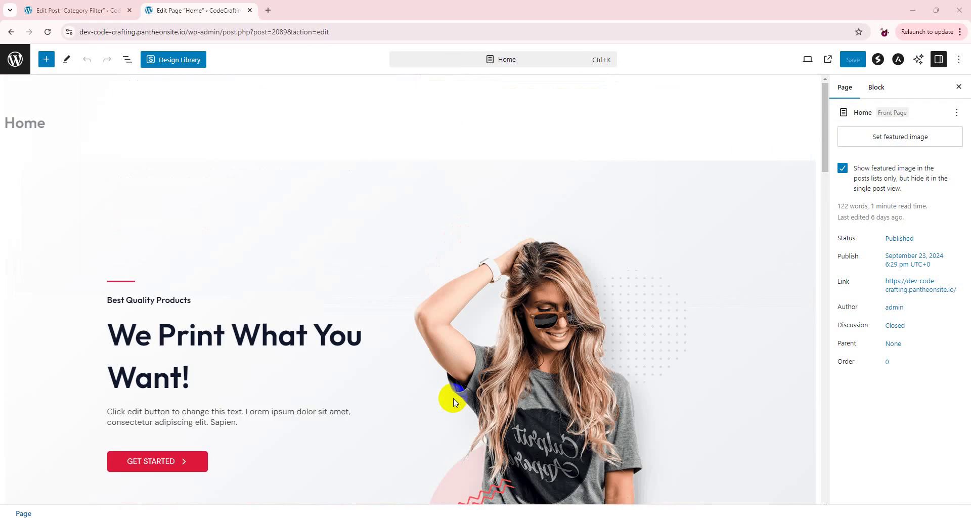
# Open the WordPress pages list in a separate browser tab and open the Shop page for editing.
pyautogui.click(119, 9)
pyautogui.click(208, 9)
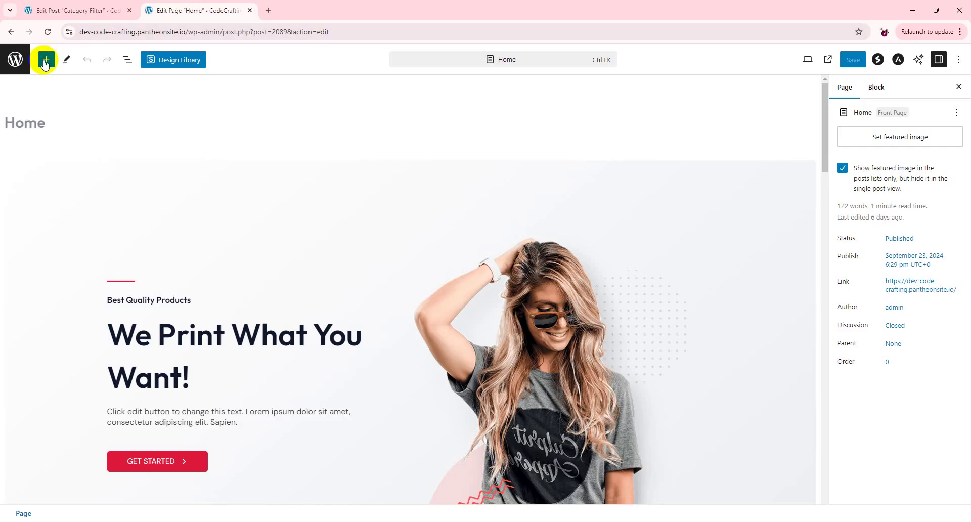
pyautogui.click(277, 9)
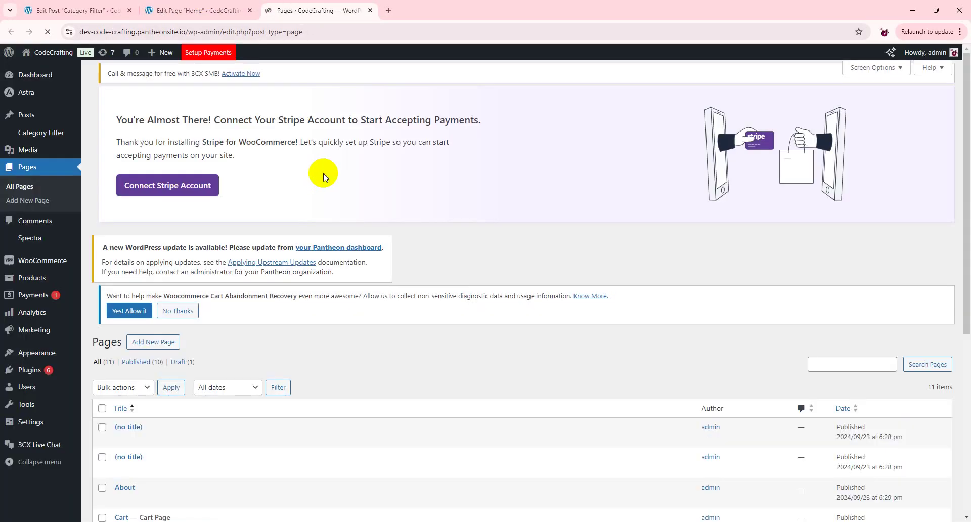
pyautogui.scroll(-3, 240, 279)
pyautogui.scroll(-3, 199, 301)
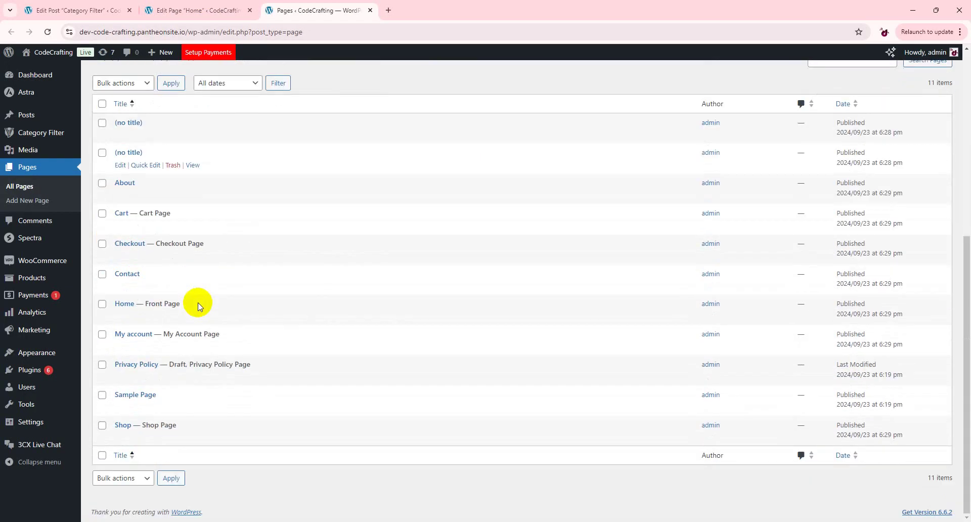
pyautogui.click(122, 425)
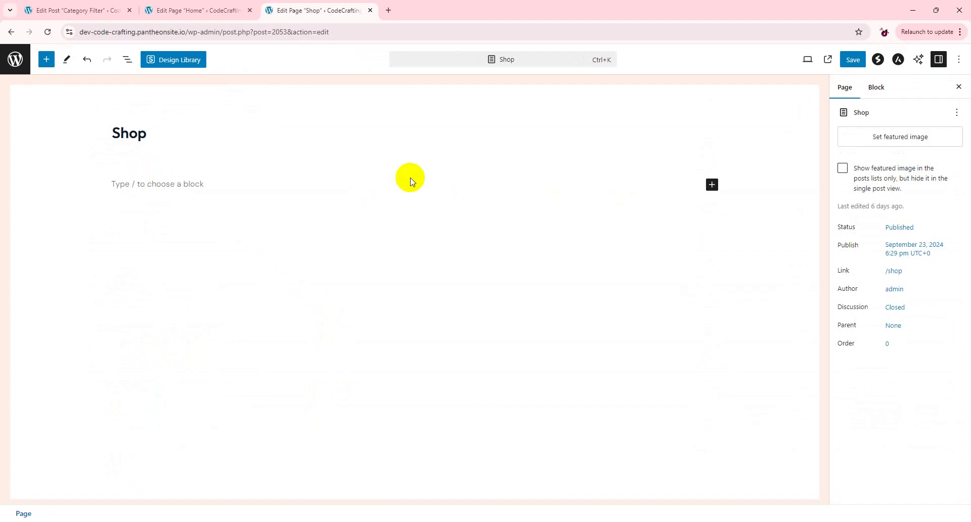
# Add a Shortcode block containing [caf_filter id='2861'] to the Shop page and save the page.
pyautogui.click(712, 184)
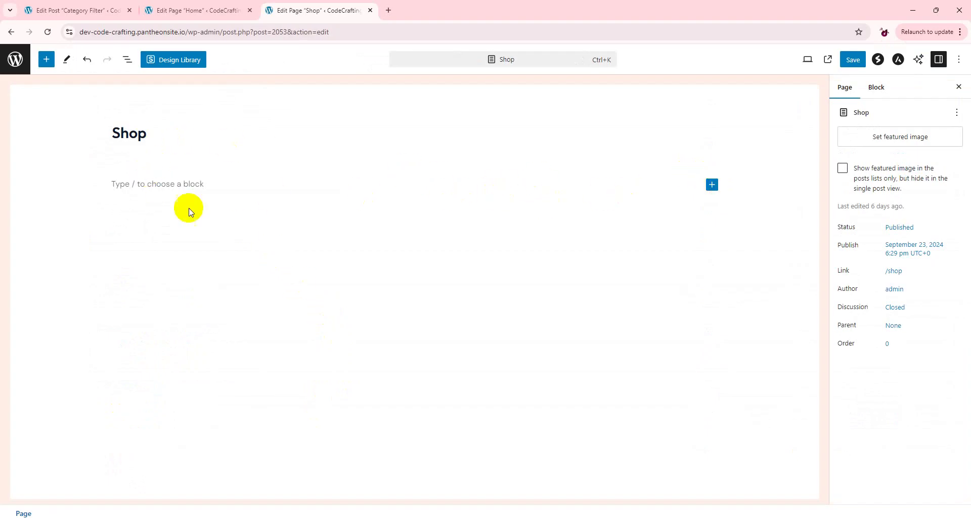
pyautogui.click(735, 226)
pyautogui.write('shor')
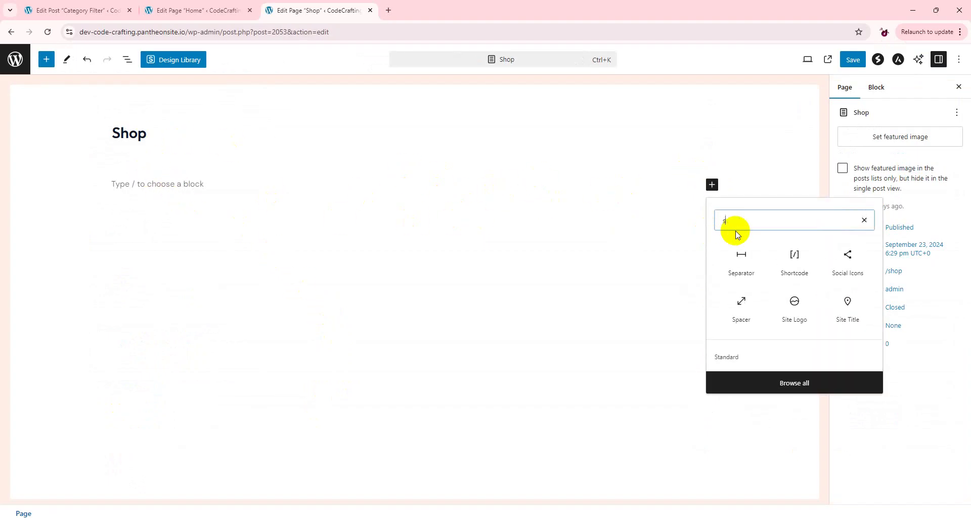
pyautogui.click(736, 251)
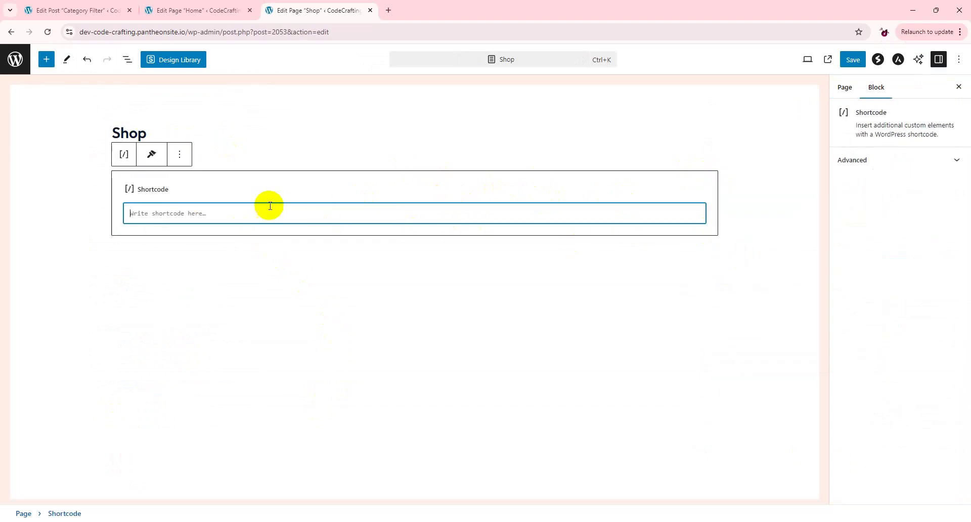
pyautogui.click(852, 59)
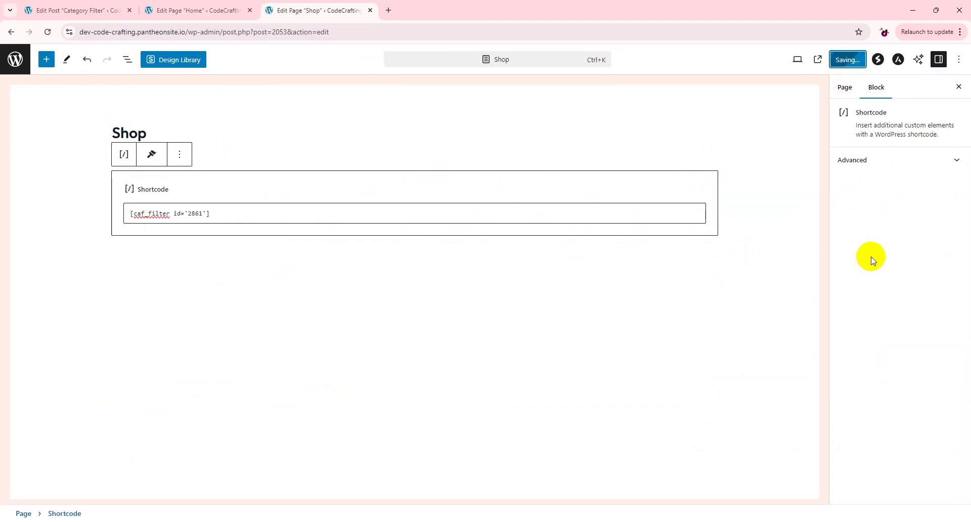
# View the live Shop page and test its category filter with Uncategorized, Mugs, Tshirts and All.
pyautogui.click(97, 503)
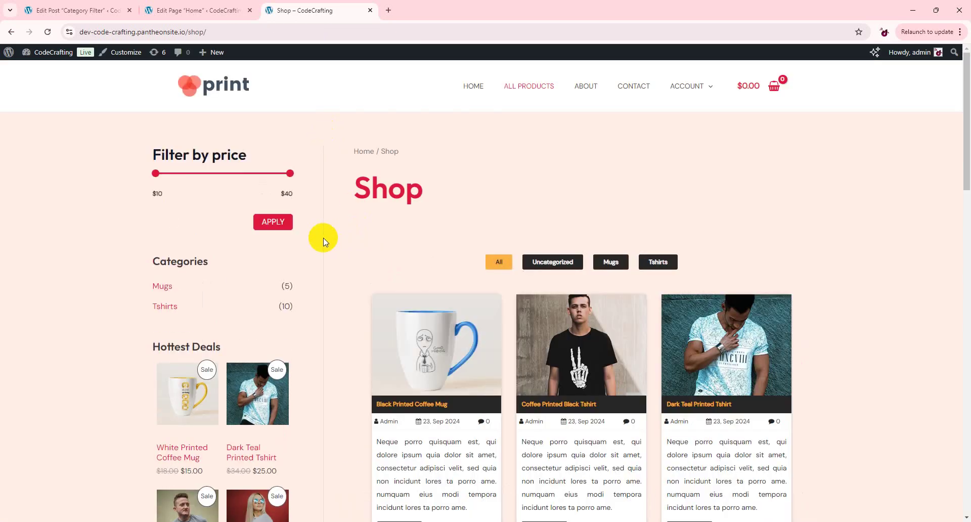
pyautogui.scroll(-10, 159, 251)
pyautogui.scroll(10, 308, 258)
pyautogui.click(545, 268)
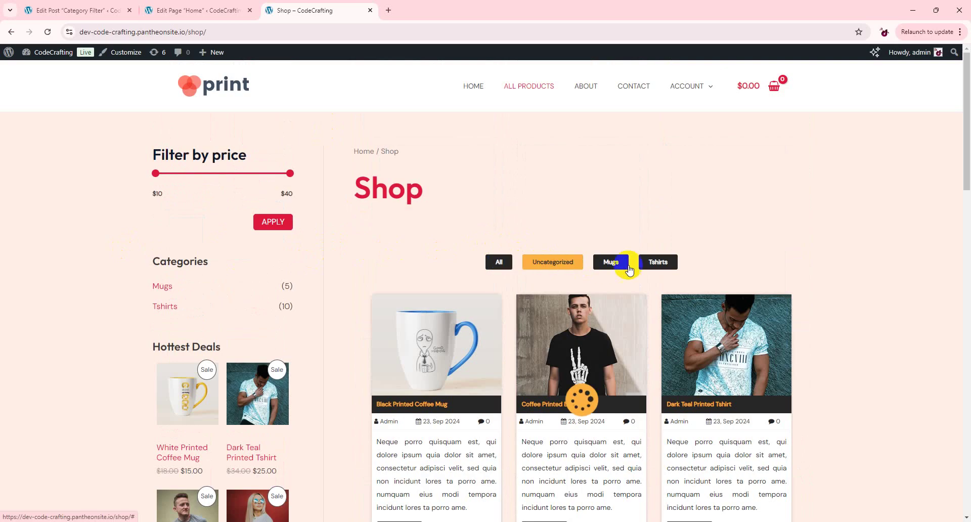
pyautogui.click(623, 268)
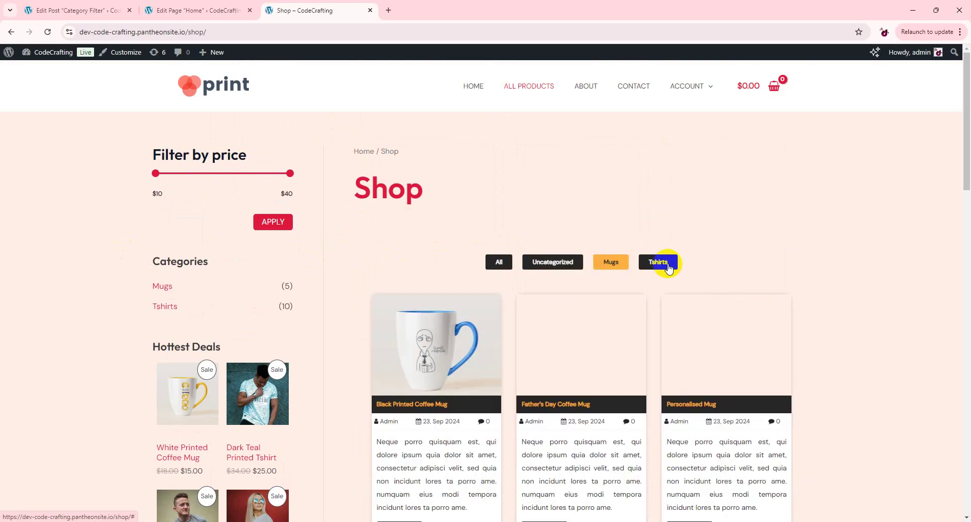
pyautogui.click(667, 266)
pyautogui.click(613, 264)
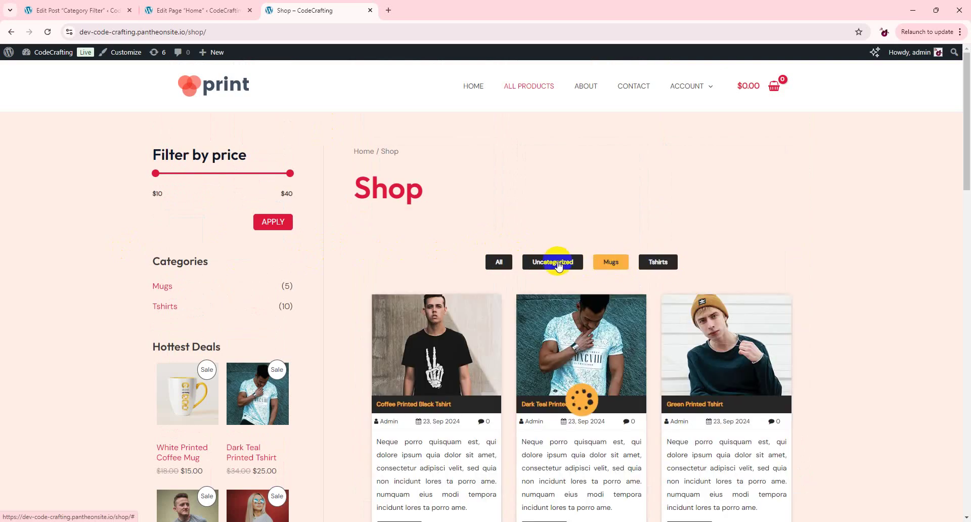
pyautogui.click(551, 264)
pyautogui.click(509, 265)
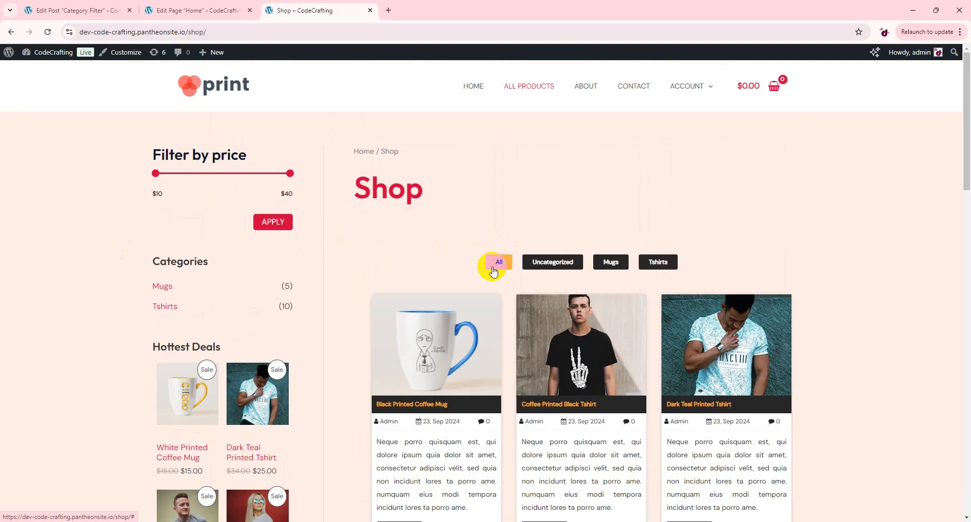
pyautogui.click(613, 263)
pyautogui.click(660, 263)
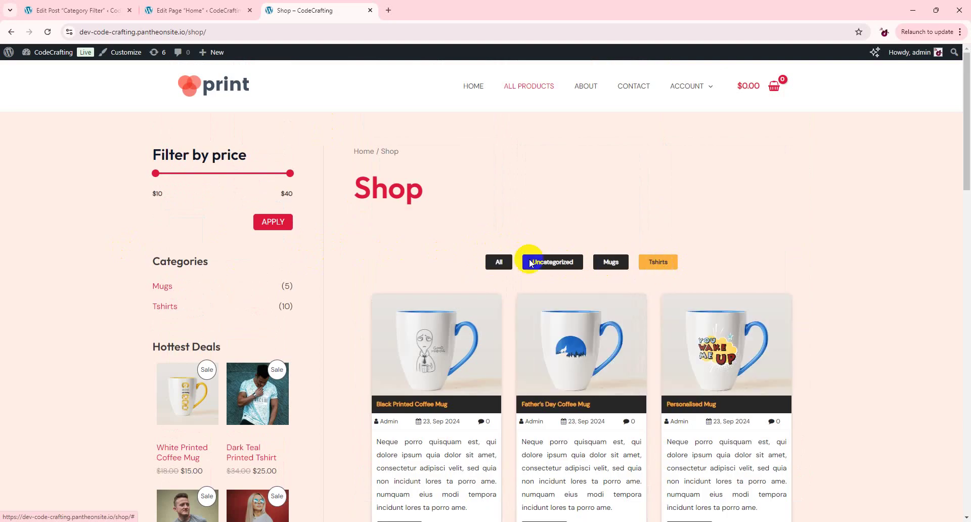
# Set the category filter design to Dropdown Filter in the Category Filter post's layout settings and update the post.
pyautogui.click(154, 11)
pyautogui.click(98, 14)
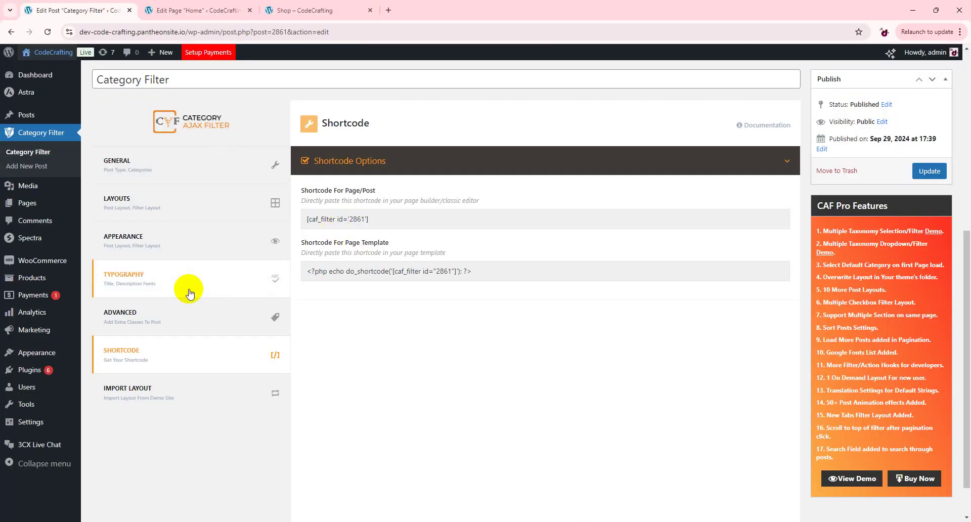
pyautogui.click(156, 197)
pyautogui.click(347, 286)
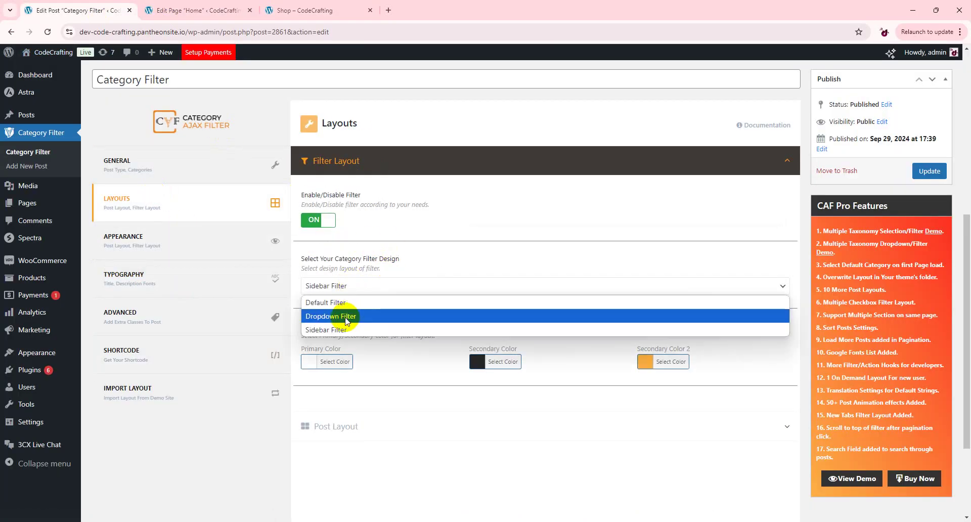
pyautogui.click(349, 314)
pyautogui.click(929, 171)
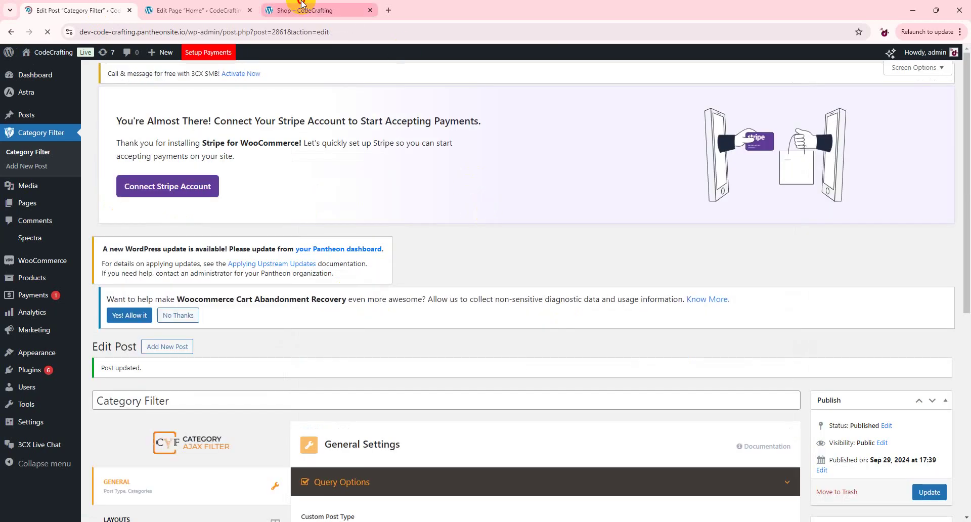
# Reload the live Shop page and test the dropdown category filter with Mugs and Tshirts.
pyautogui.click(285, 10)
pyautogui.click(286, 32)
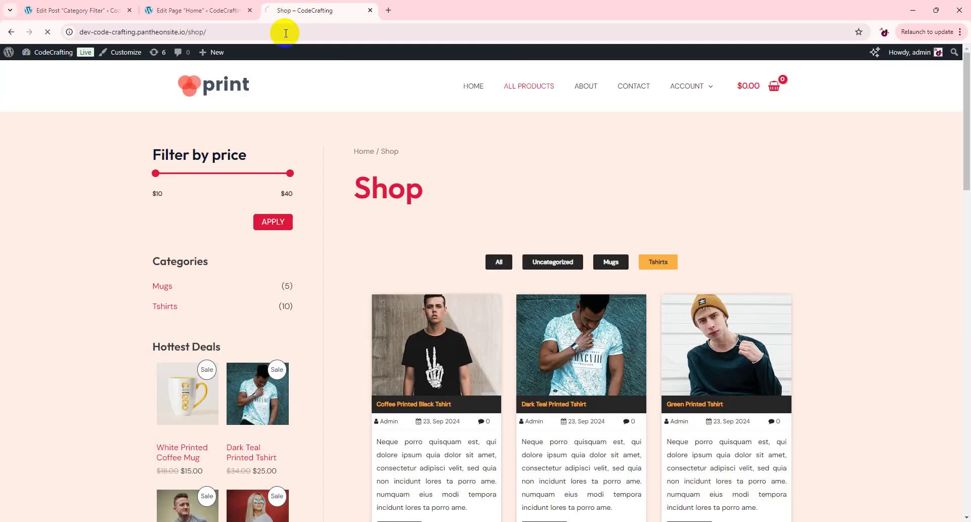
pyautogui.press('Return')
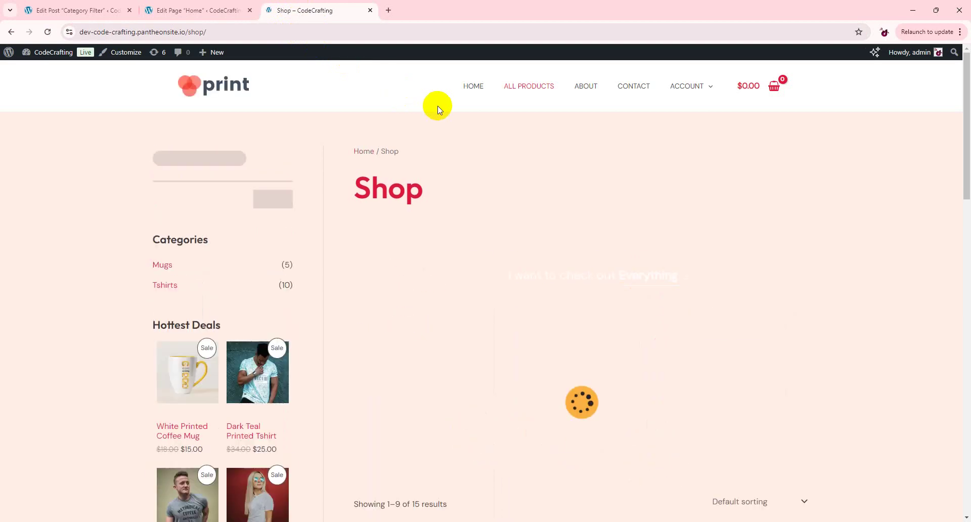
pyautogui.click(644, 282)
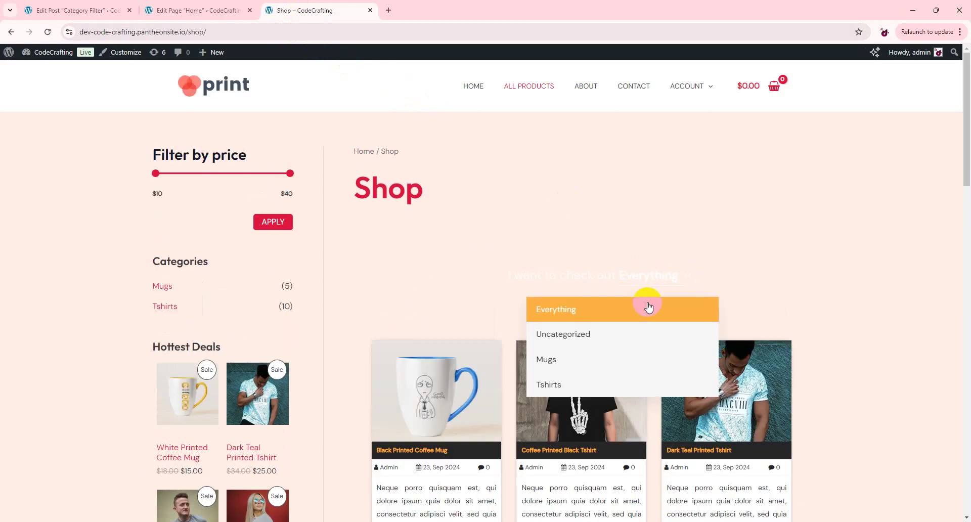
pyautogui.click(568, 359)
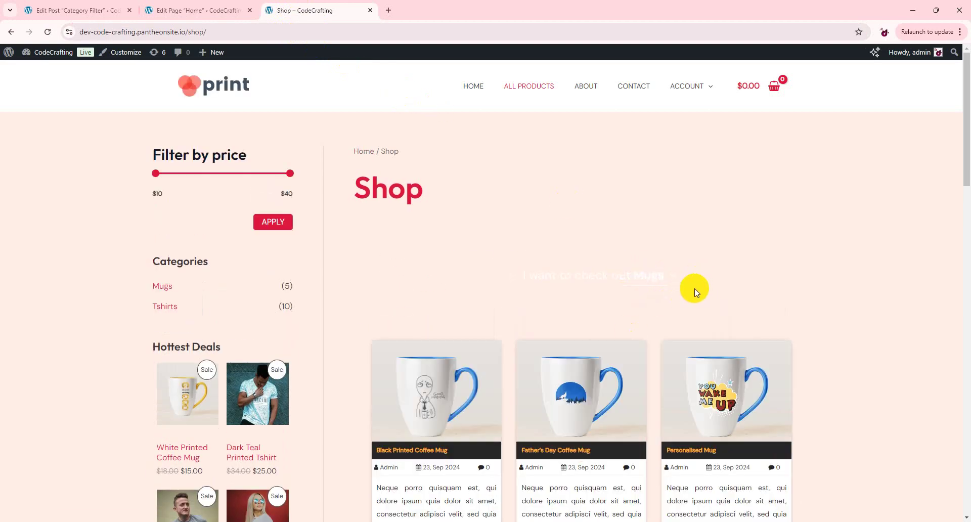
pyautogui.scroll(-3, 696, 290)
pyautogui.click(649, 123)
pyautogui.click(629, 241)
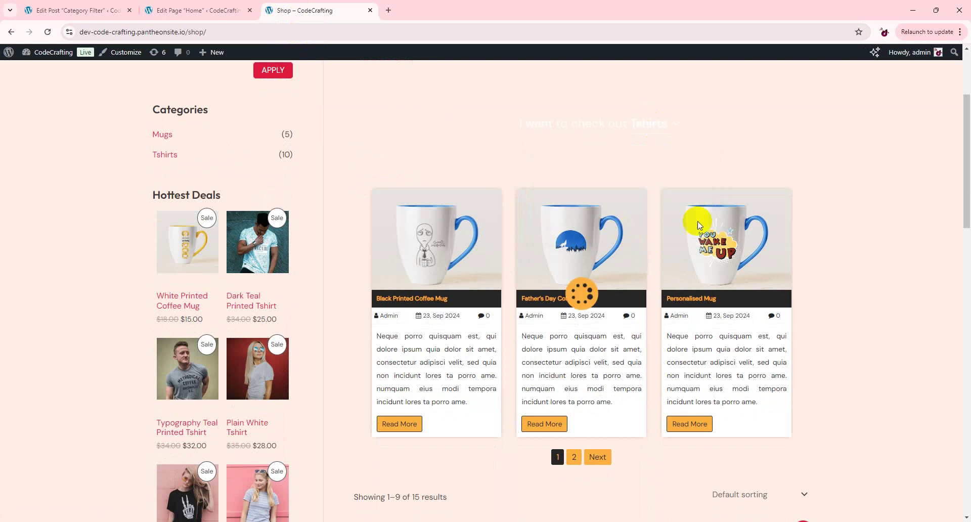
# Look over the Shop page, check page 4 of the filtered Tshirts, and switch the dropdown filter to Mugs.
pyautogui.scroll(3, 206, 302)
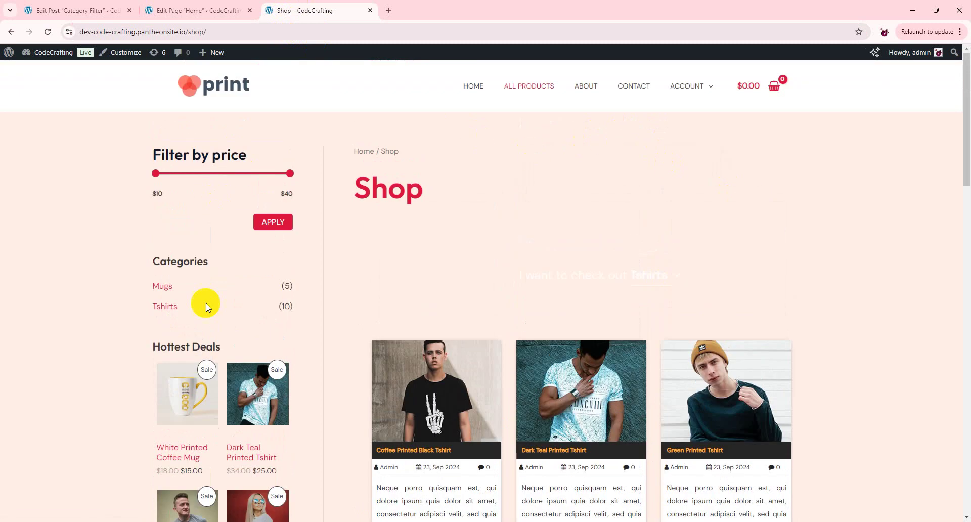
pyautogui.scroll(-15, 202, 326)
pyautogui.scroll(10, 283, 277)
pyautogui.scroll(-7, 529, 218)
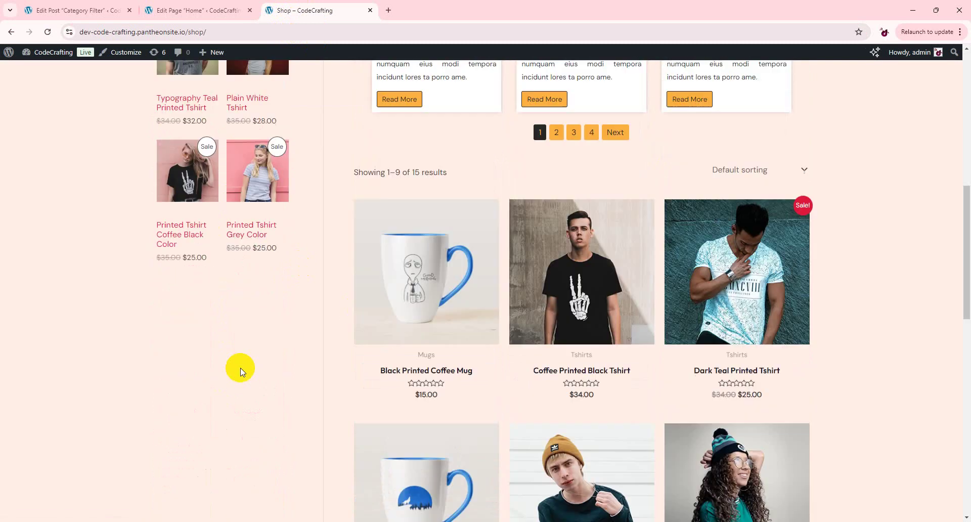
pyautogui.scroll(3, 548, 264)
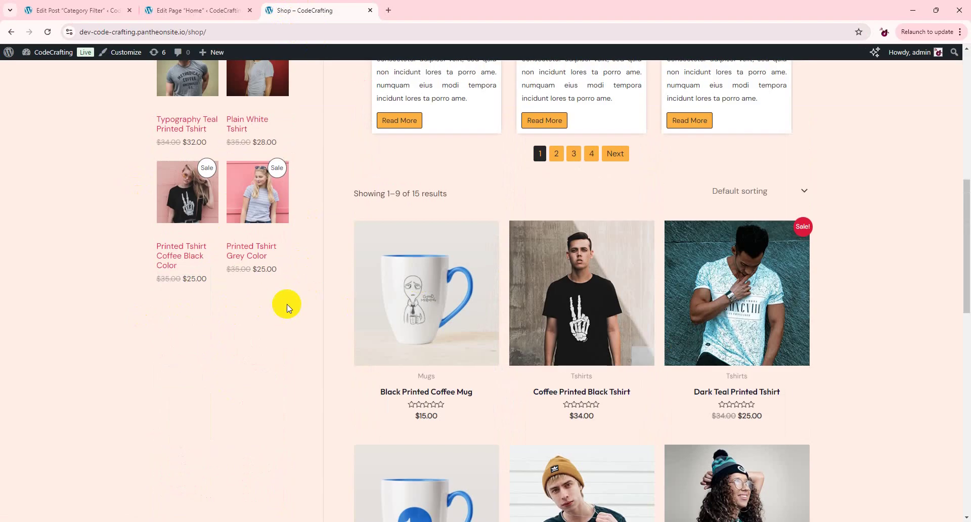
pyautogui.scroll(5, 390, 309)
pyautogui.scroll(1, 390, 310)
pyautogui.click(591, 456)
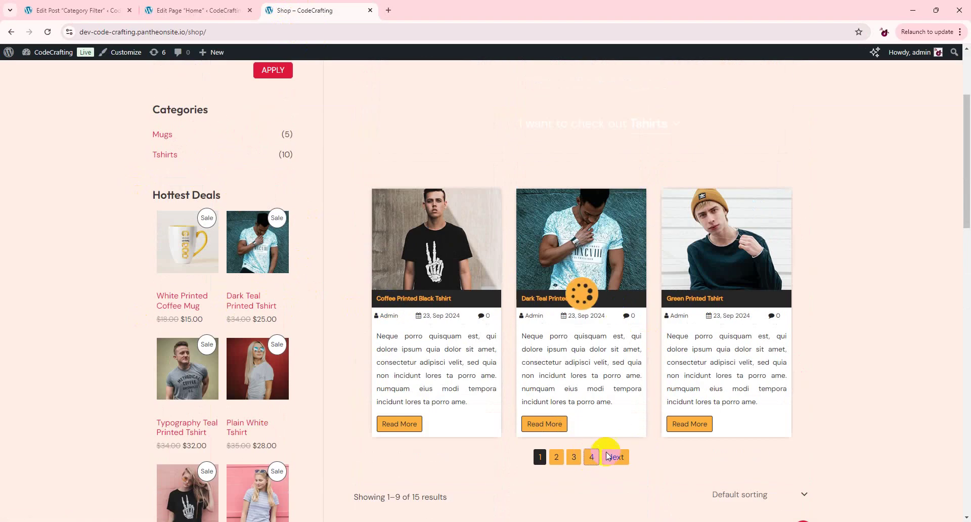
pyautogui.click(634, 125)
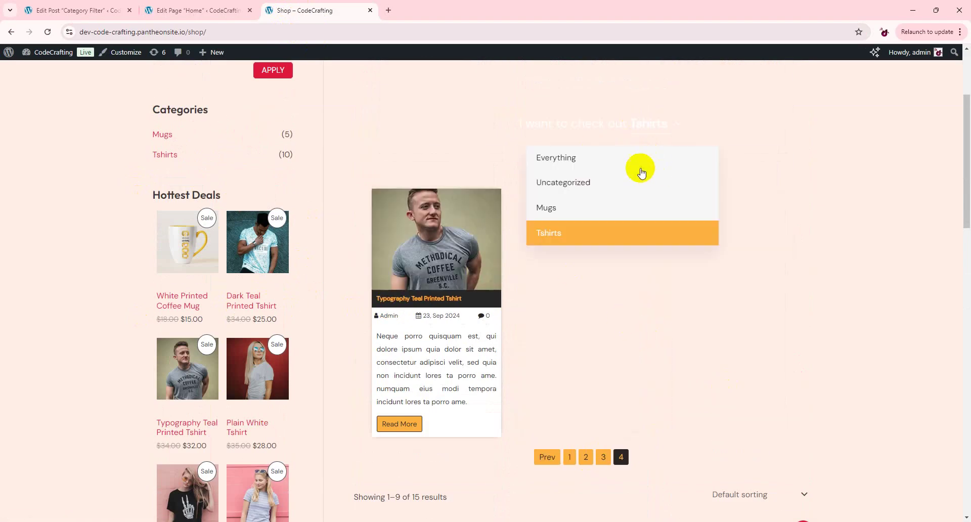
pyautogui.click(591, 204)
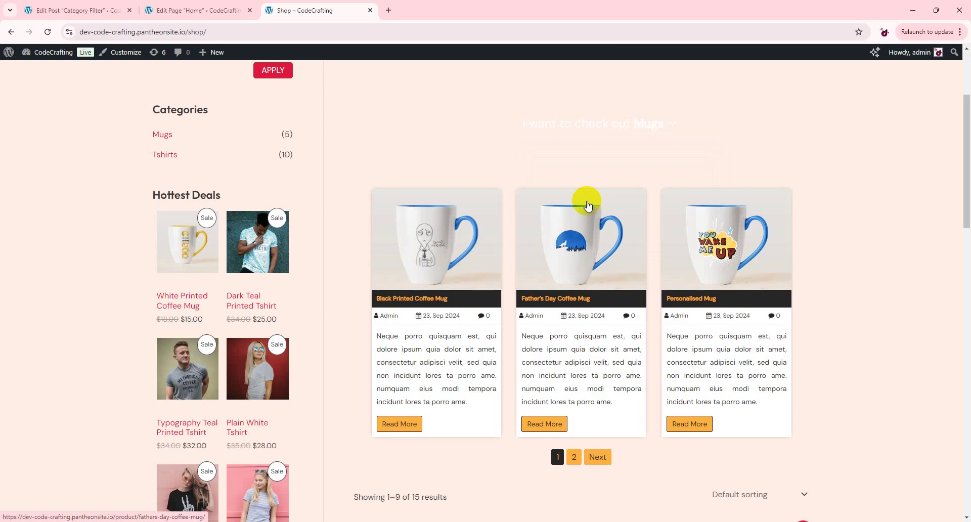